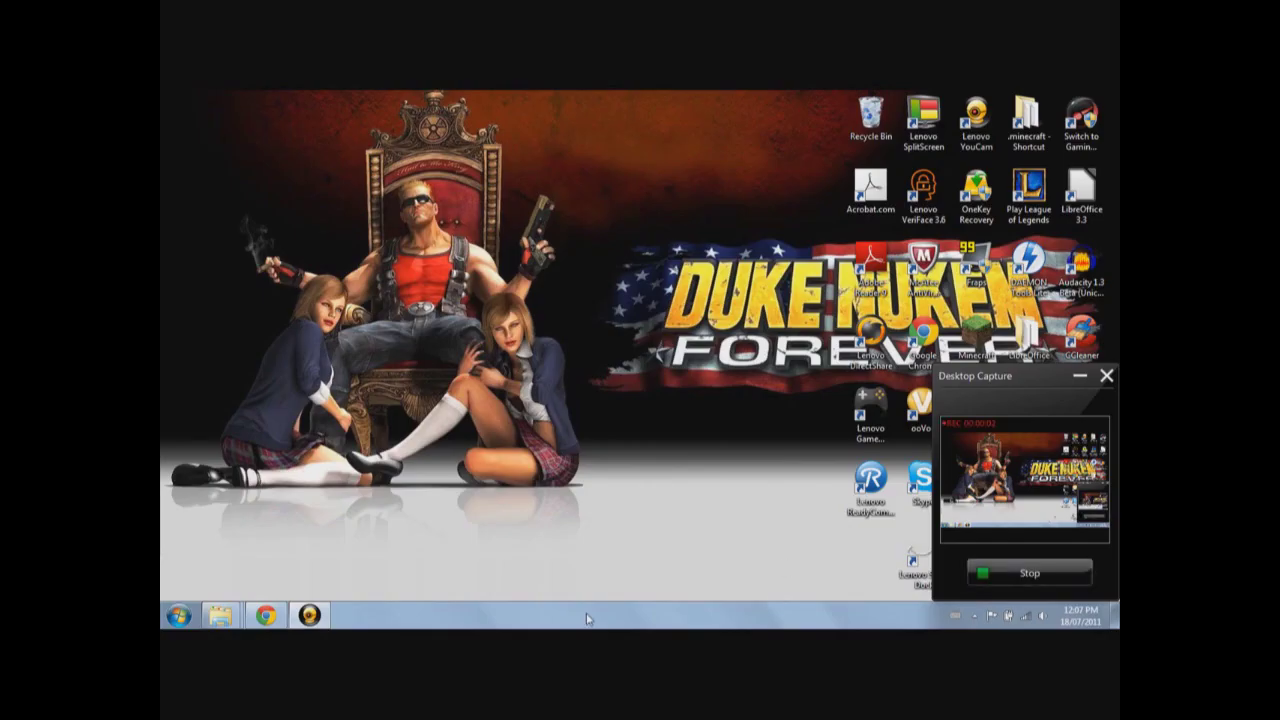
Minimize the Desktop Capture recorder window so only the desktop shows
click(1080, 376)
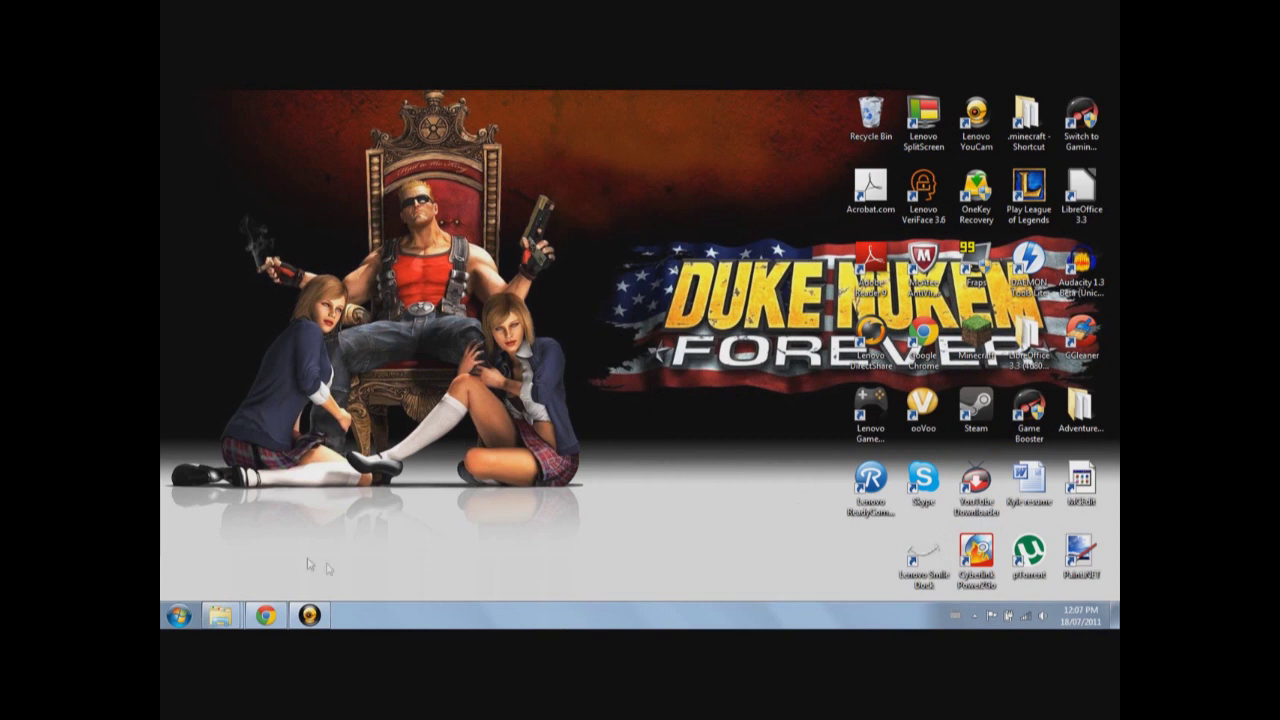
Bring the Millénaire forum topic back up and highlight the mod's name in its title
click(268, 616)
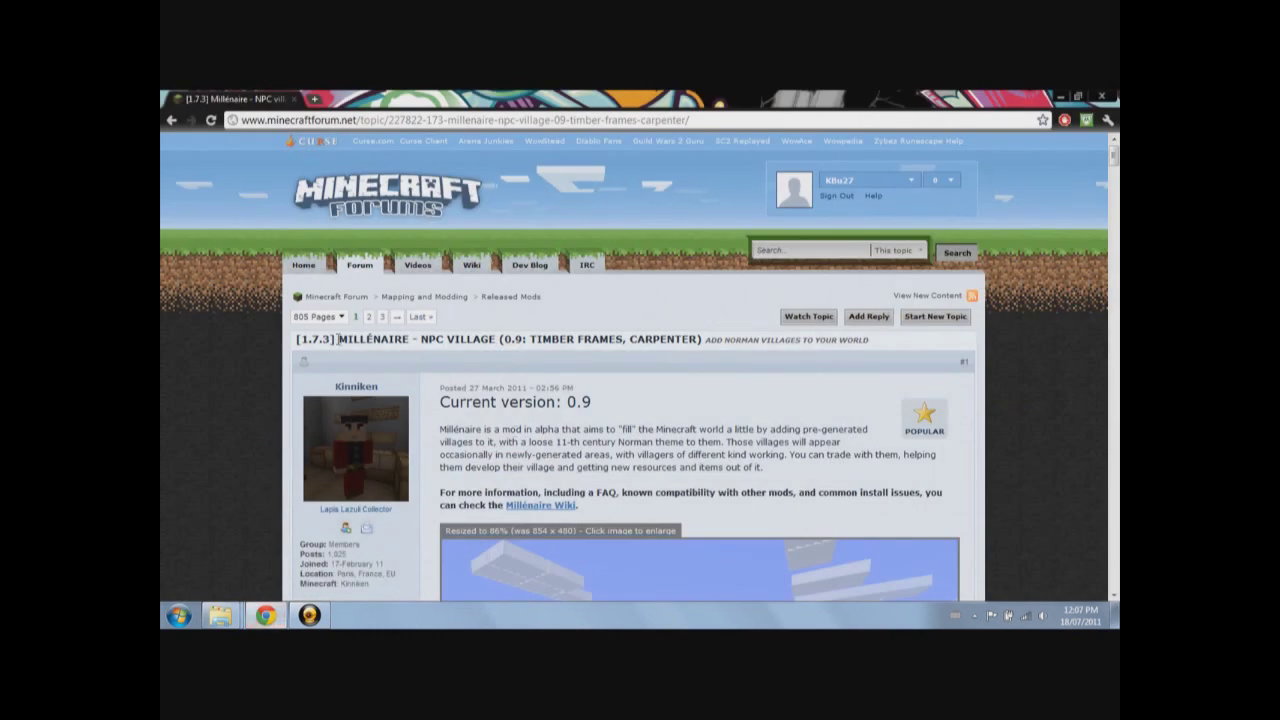
drag(338, 339, 467, 371)
scroll(512, 368, down, 3)
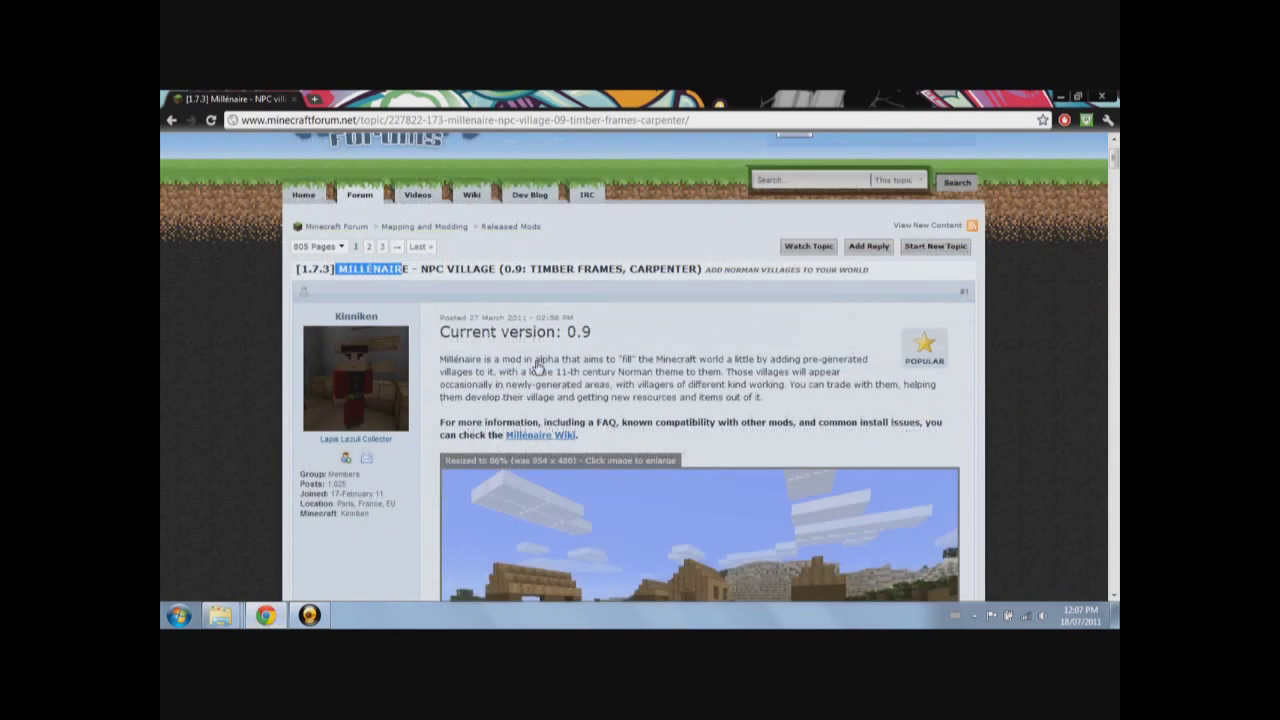
scroll(537, 366, up, 1)
scroll(640, 341, up, 1)
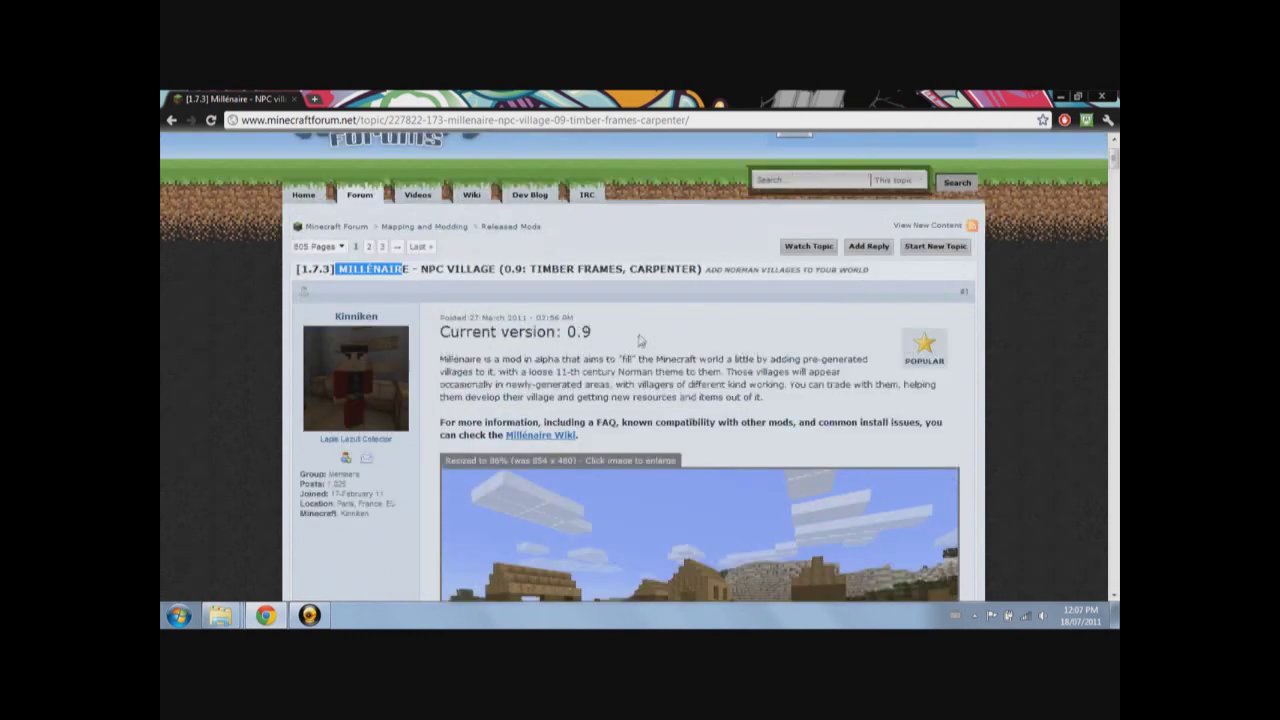
click(505, 310)
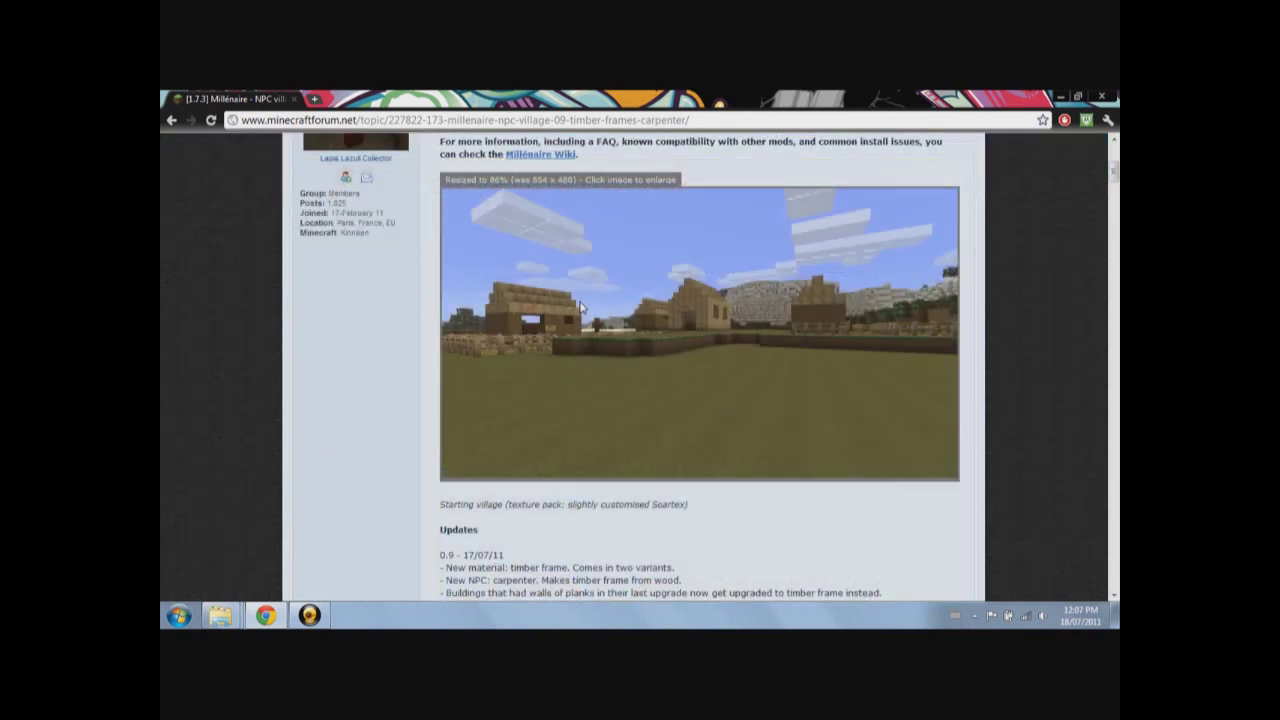
scroll(575, 320, down, 8)
Scroll the topic down to the Download section for Millénaire 0.9 (Minecraft 1.7.3)
scroll(562, 343, up, 5)
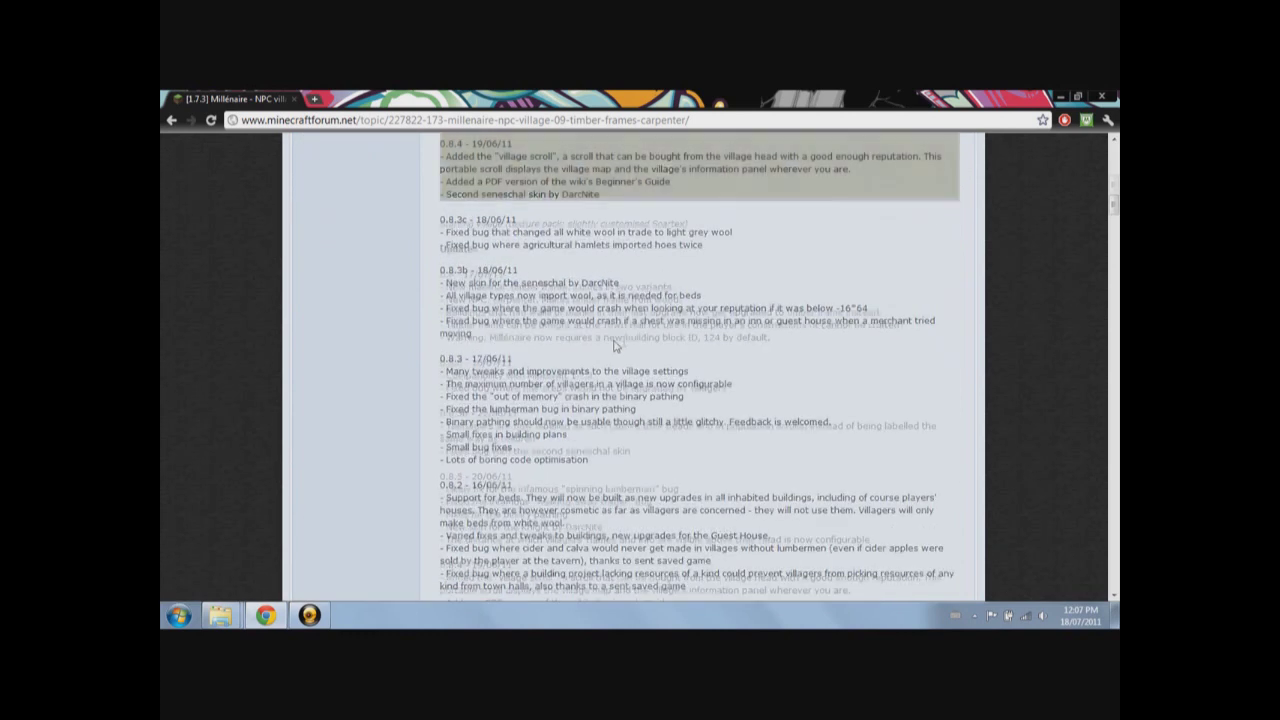
scroll(624, 337, up, 1)
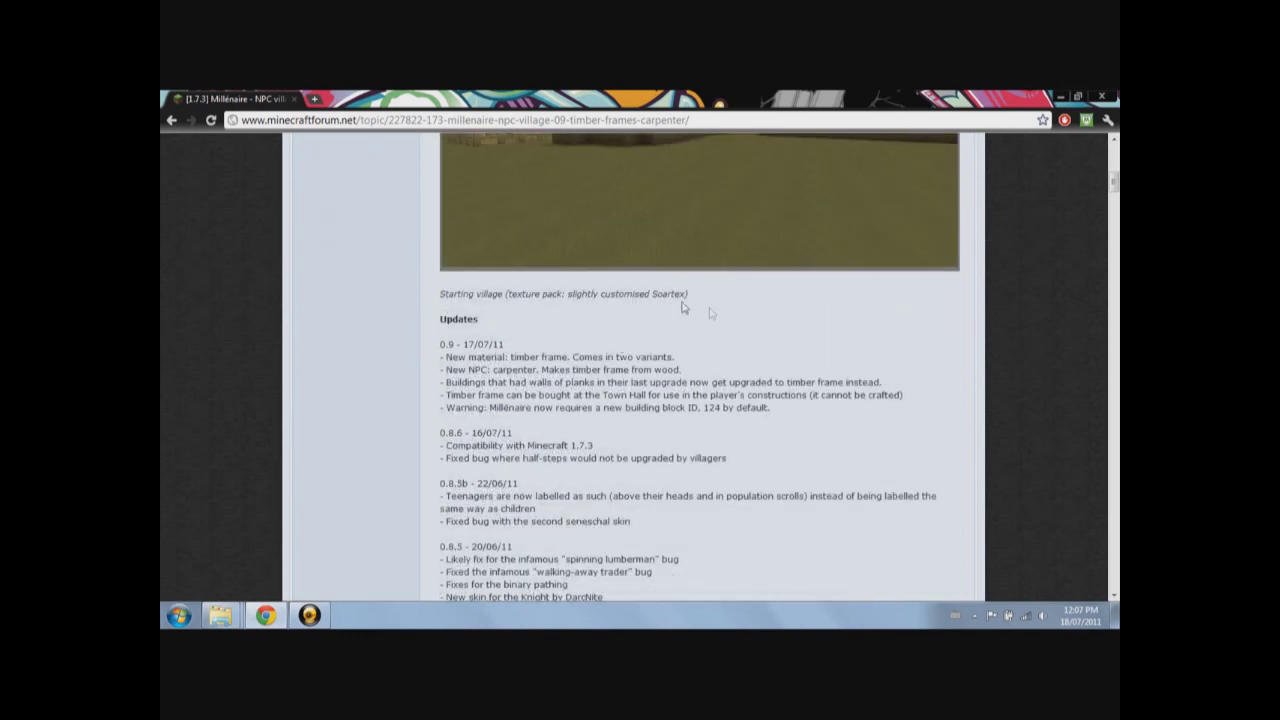
scroll(720, 309, up, 5)
scroll(600, 305, up, 2)
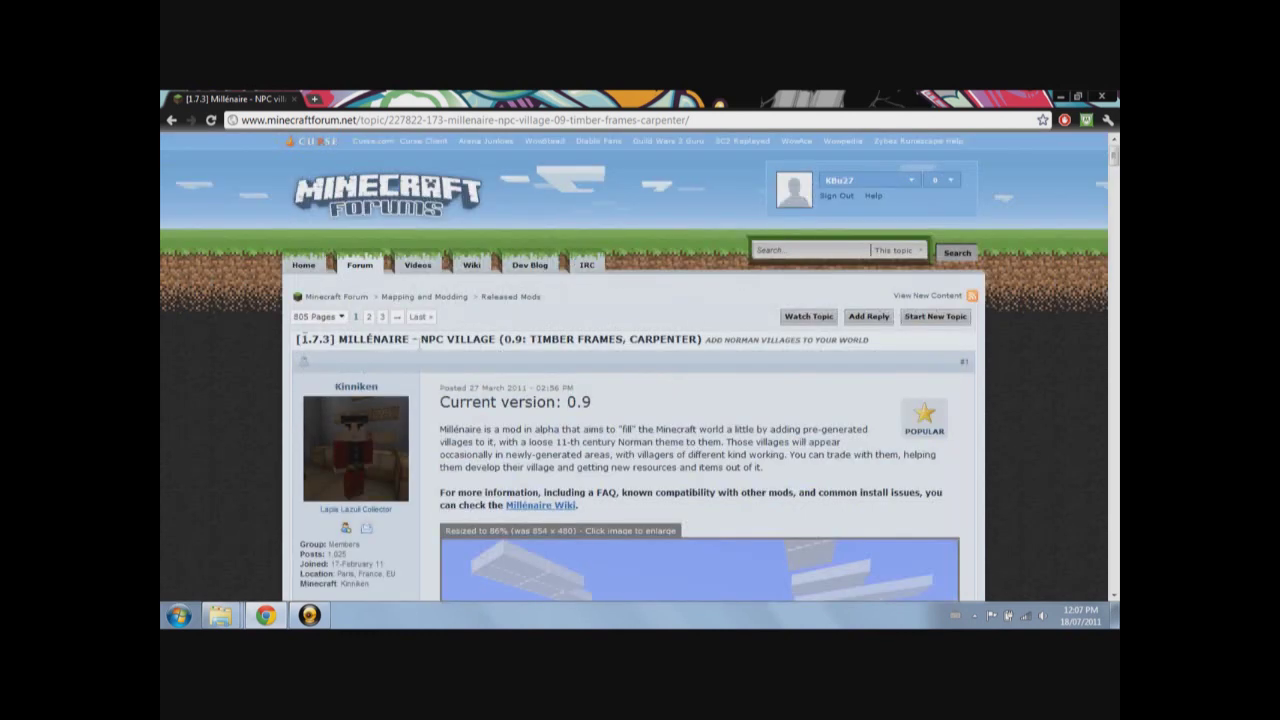
scroll(669, 373, down, 3)
scroll(700, 375, down, 3)
scroll(724, 376, down, 3)
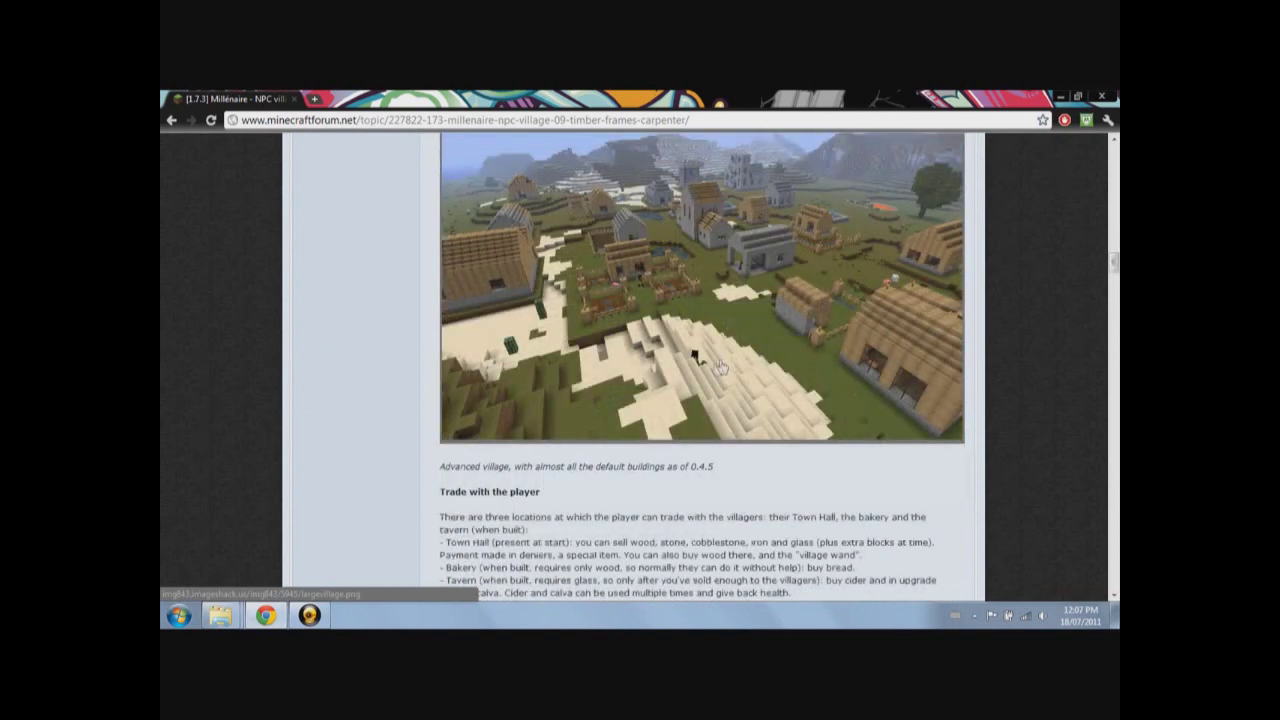
scroll(722, 369, up, 3)
scroll(740, 388, down, 3)
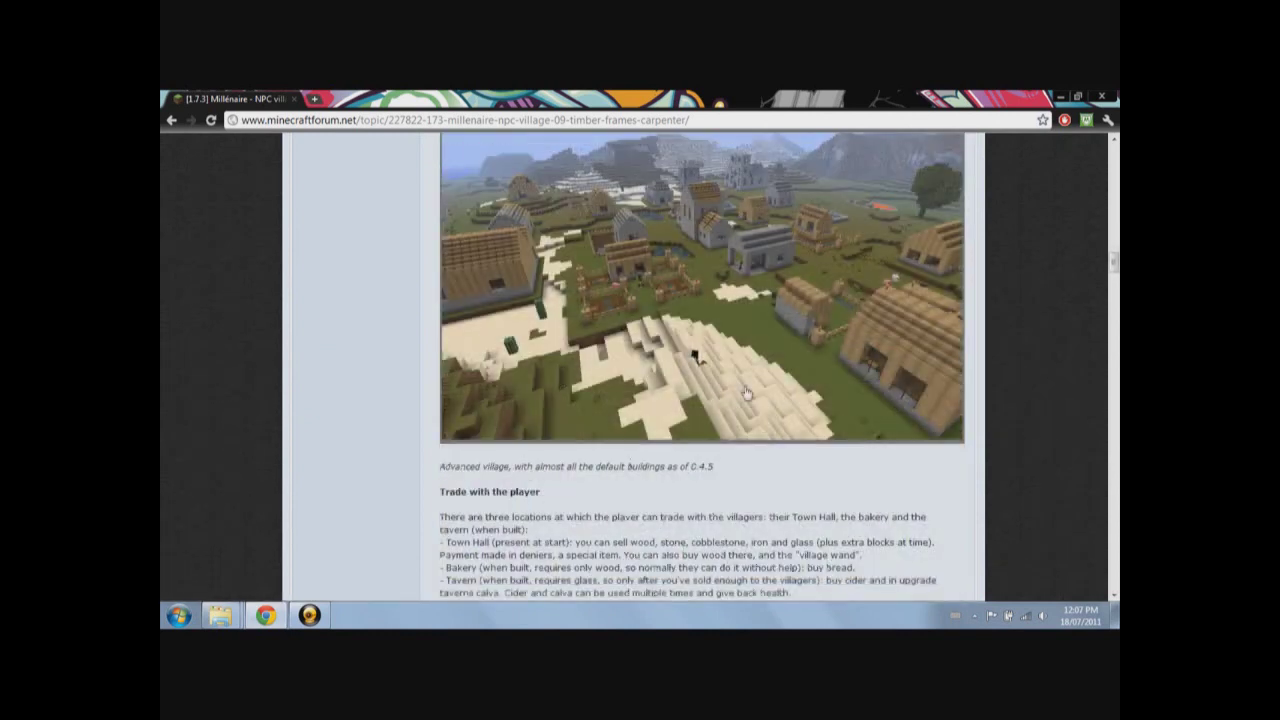
scroll(745, 393, down, 3)
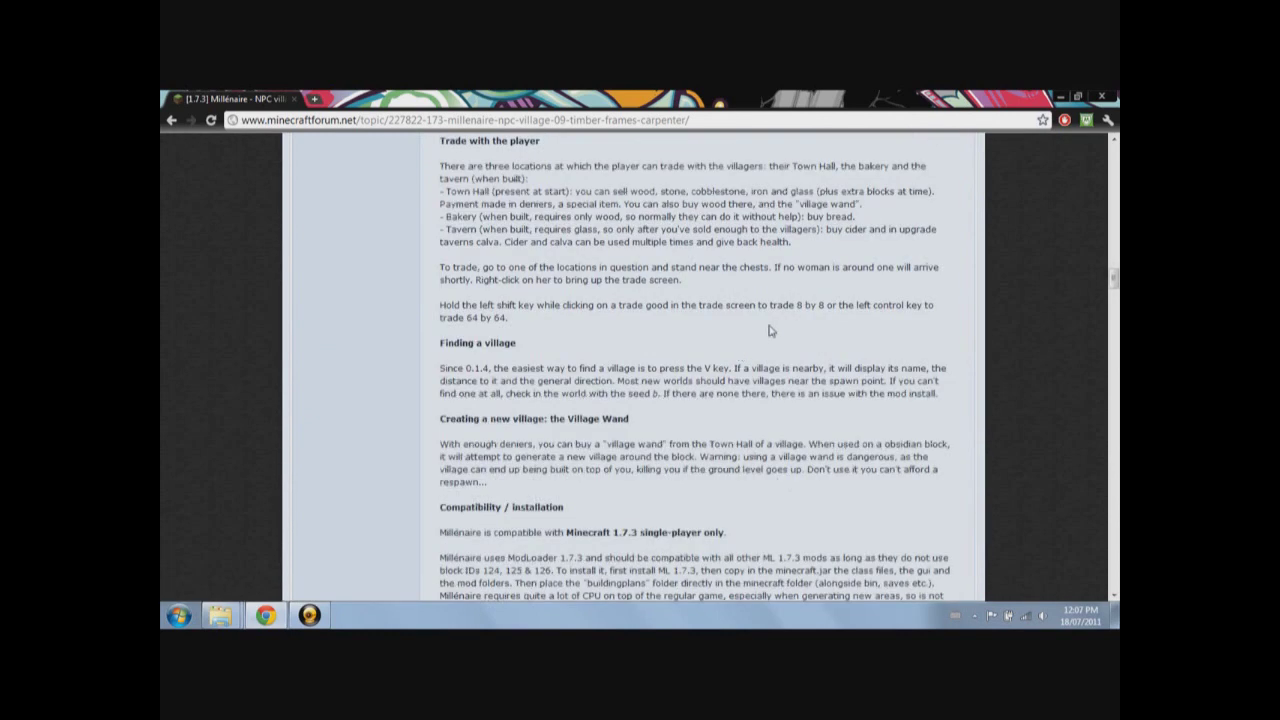
scroll(770, 331, up, 3)
scroll(750, 335, down, 5)
scroll(742, 337, down, 5)
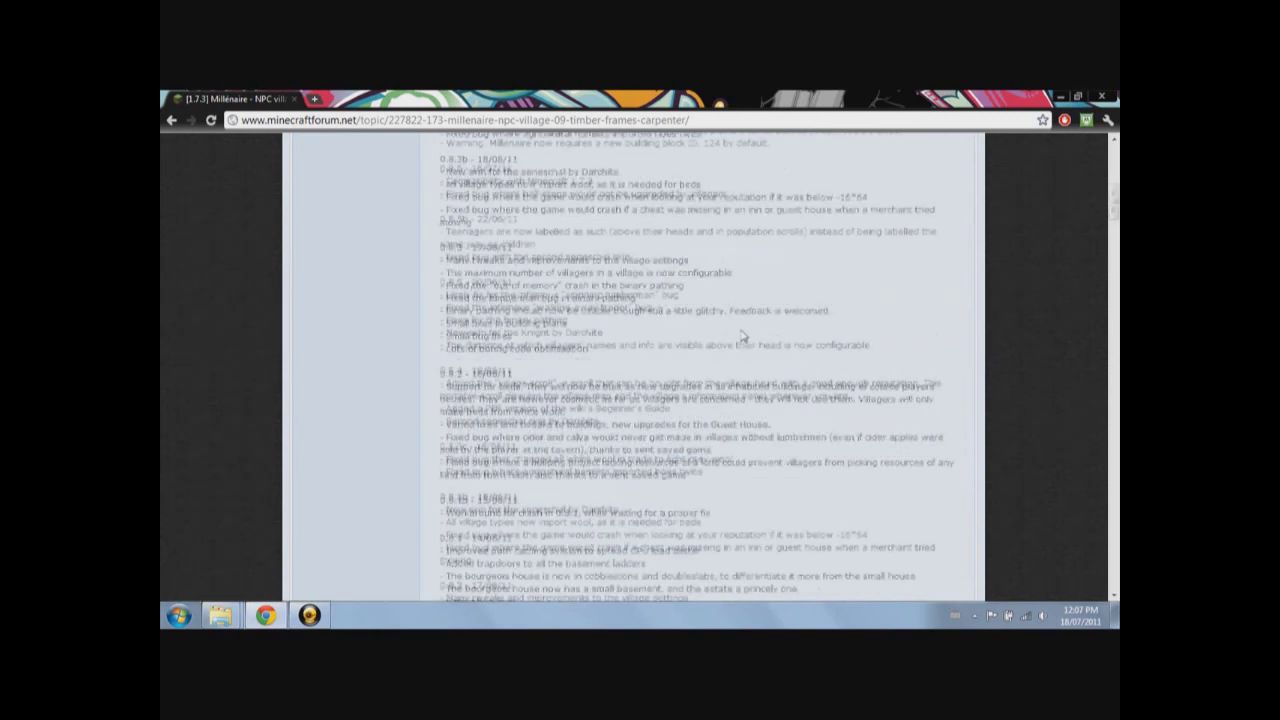
scroll(742, 337, up, 10)
scroll(743, 340, up, 5)
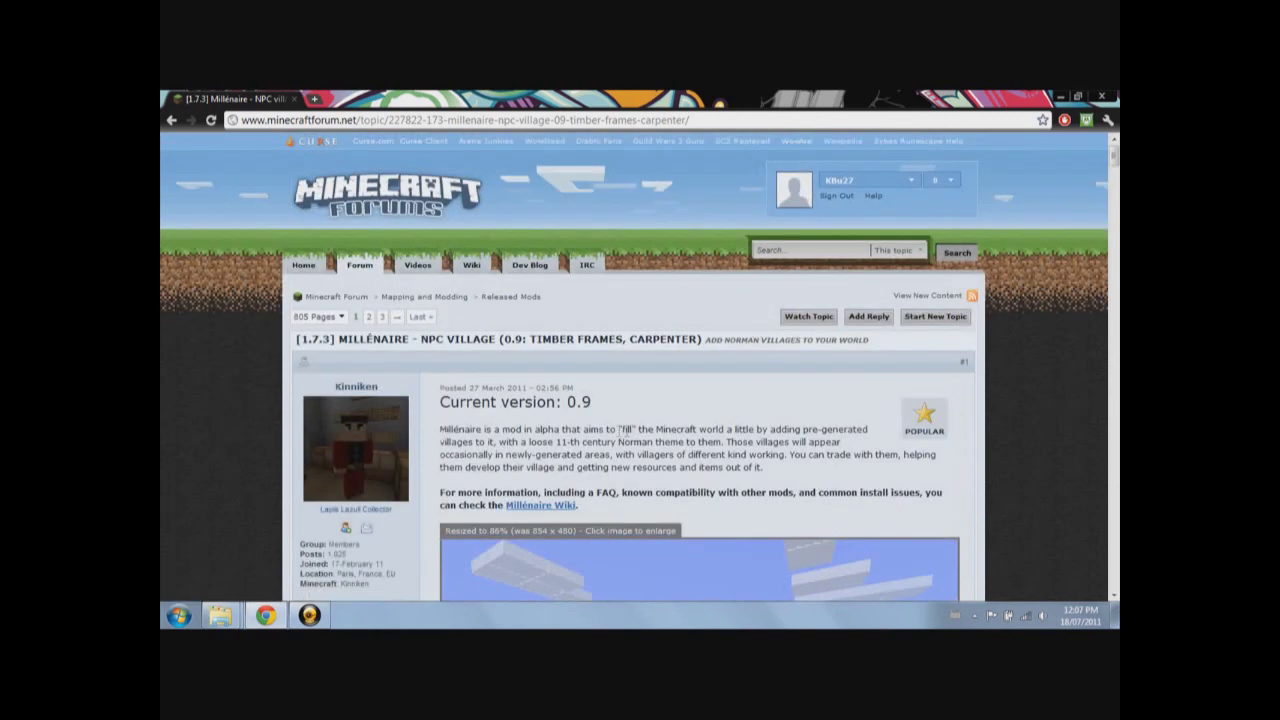
scroll(623, 432, down, 2)
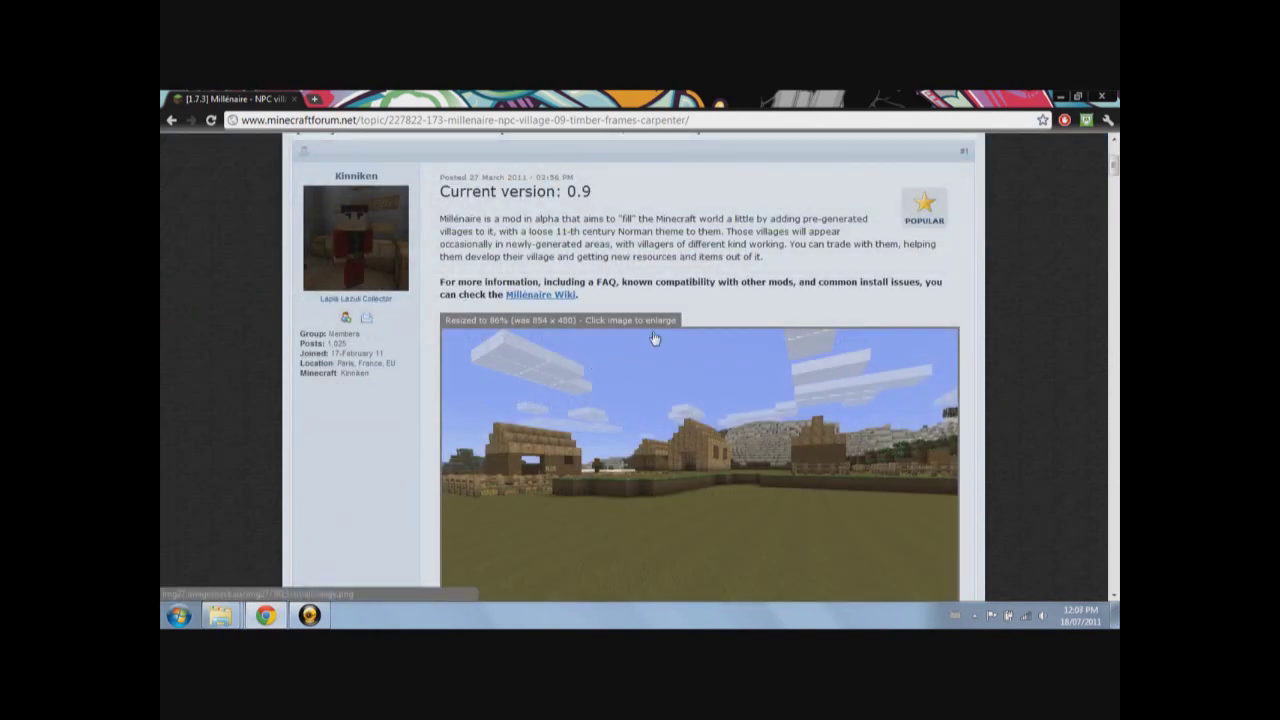
scroll(655, 339, up, 2)
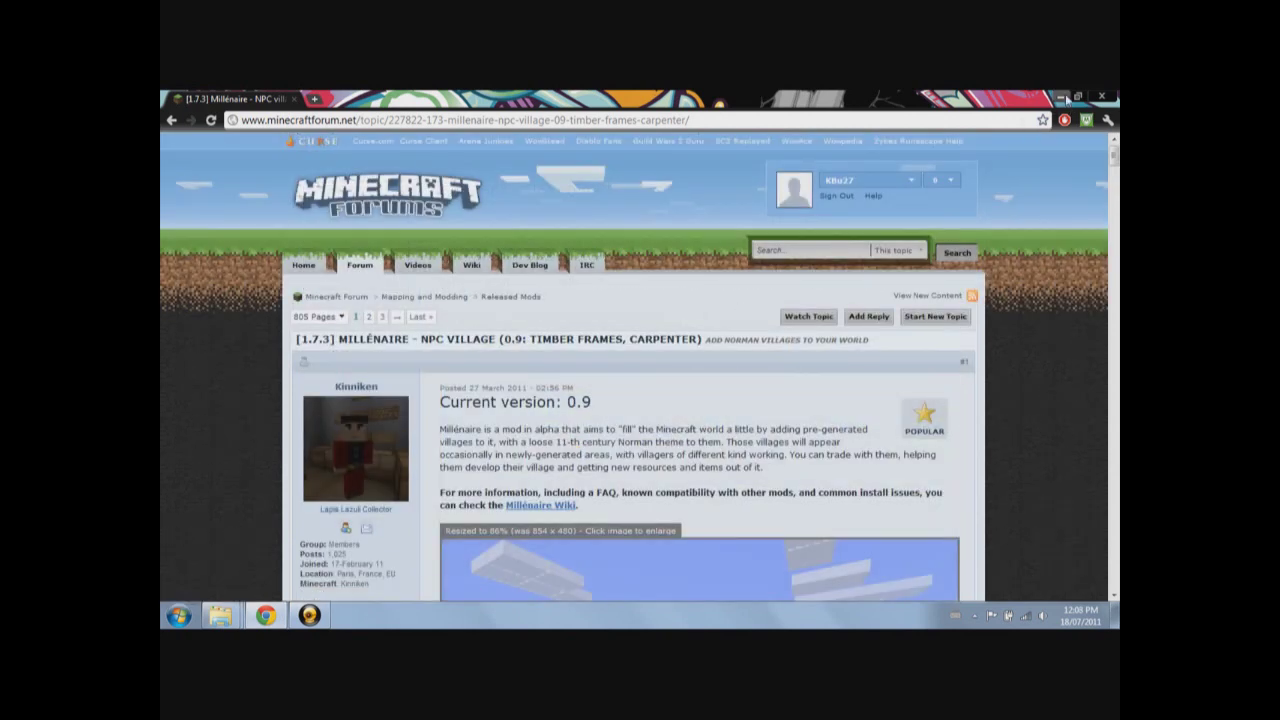
scroll(750, 410, down, 5)
scroll(717, 383, down, 3)
scroll(717, 383, down, 10)
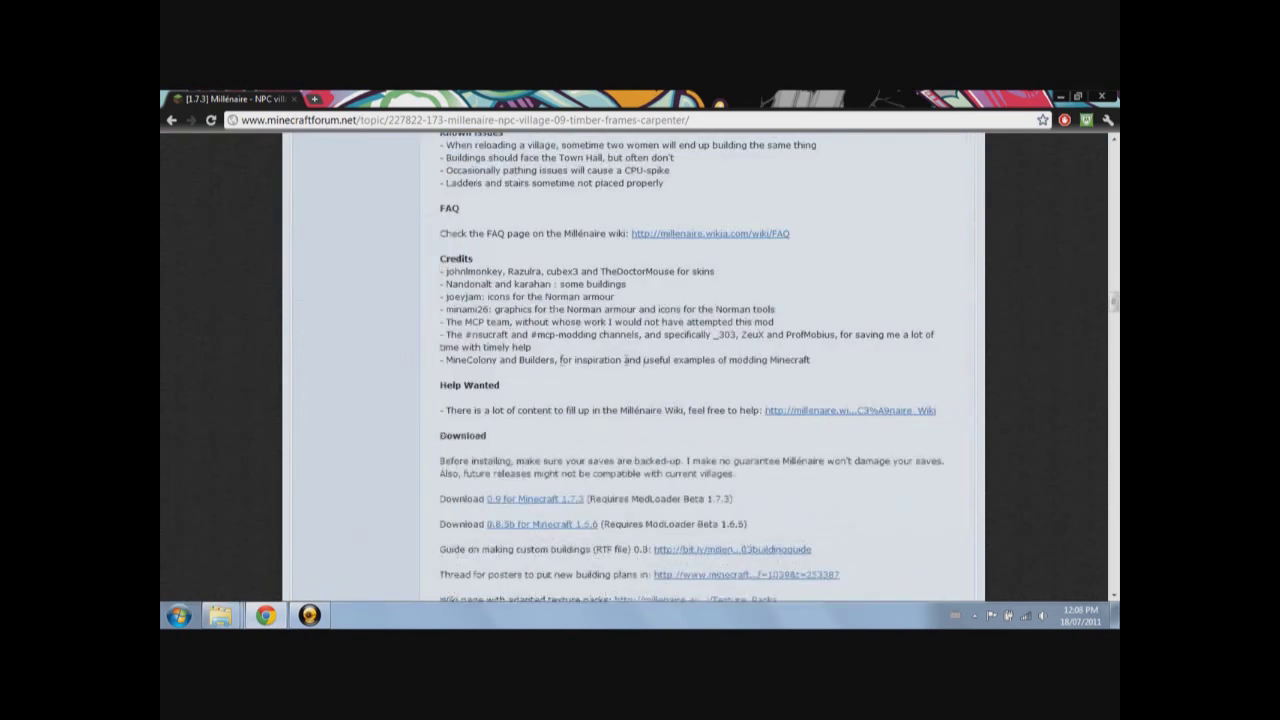
scroll(650, 378, down, 2)
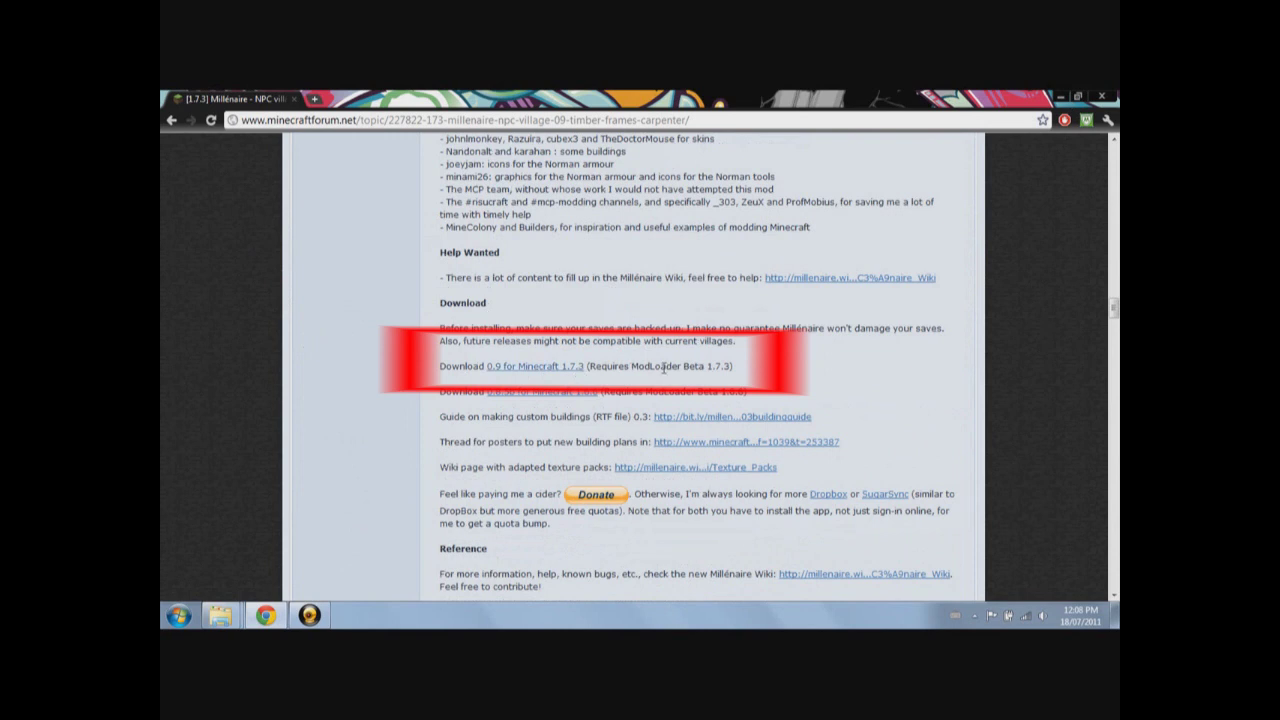
Note the required ModLoader Beta 1.7.3 version, then close Chrome
drag(632, 370, 695, 369)
click(752, 370)
click(1108, 96)
mouse_move(220, 615)
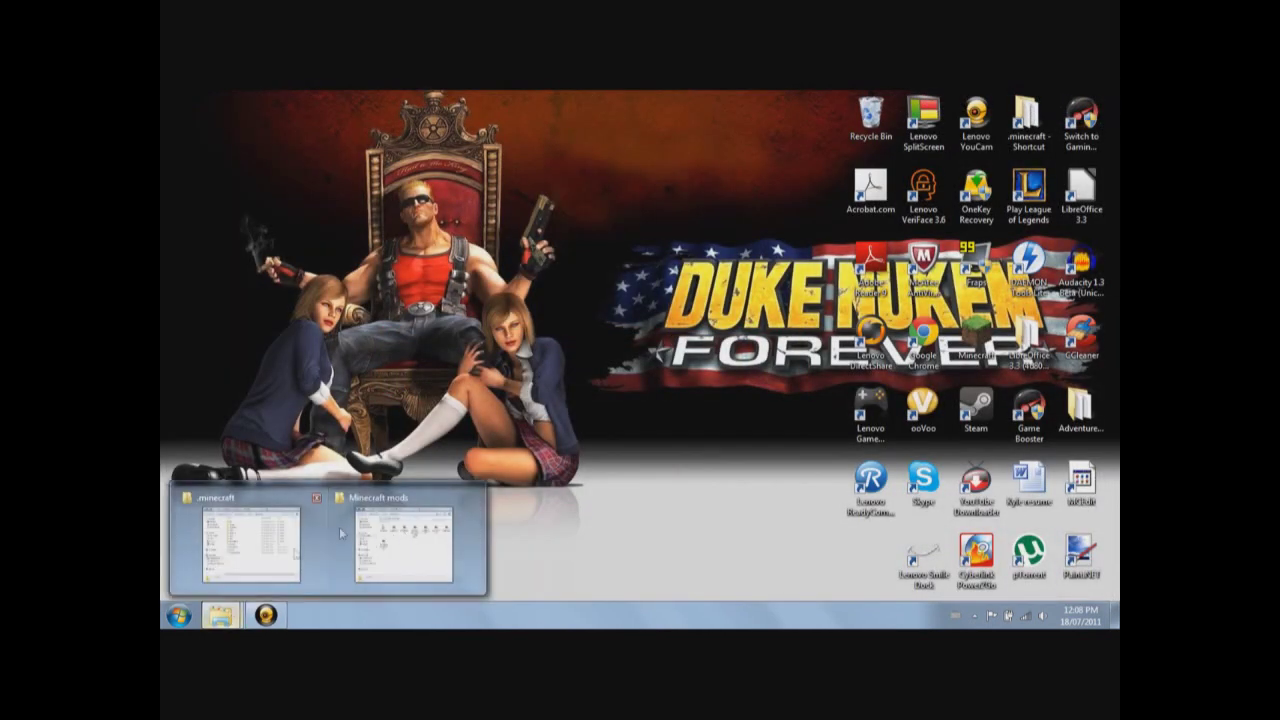
Check the Millenaire0.9 and ModLoader downloads in the Minecraft mods folder, then minimize it
click(408, 540)
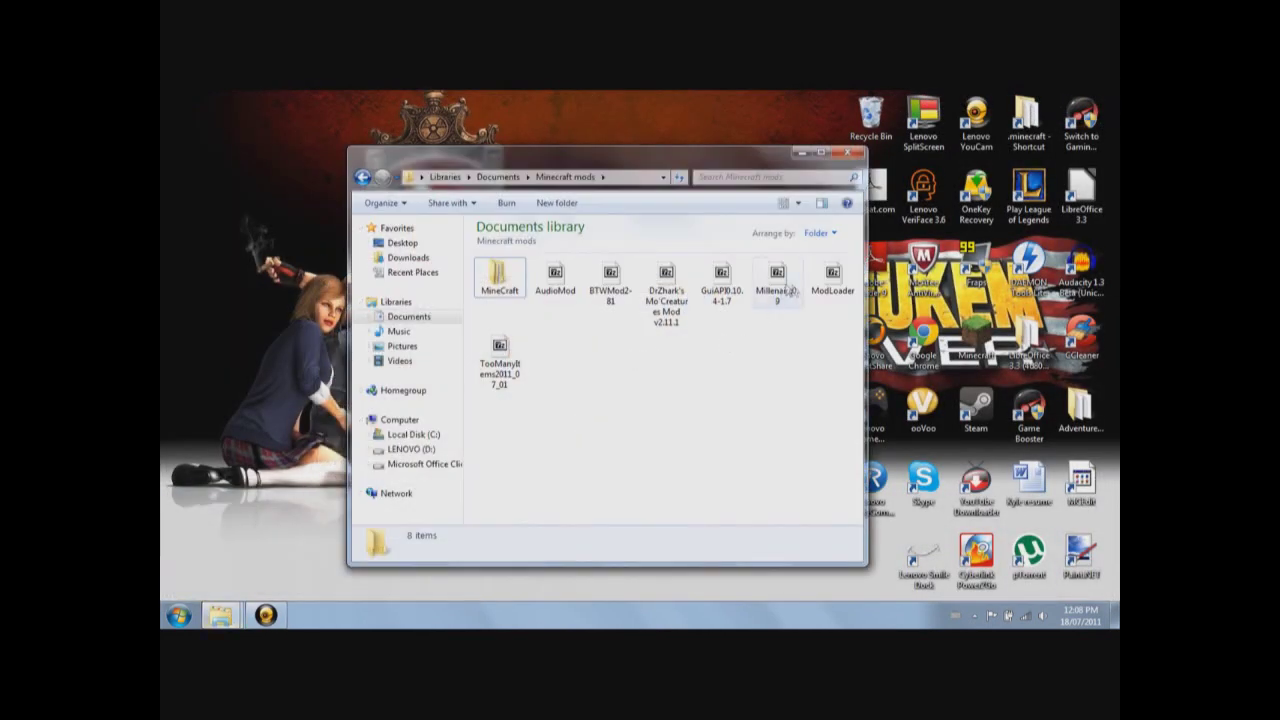
click(786, 290)
click(826, 287)
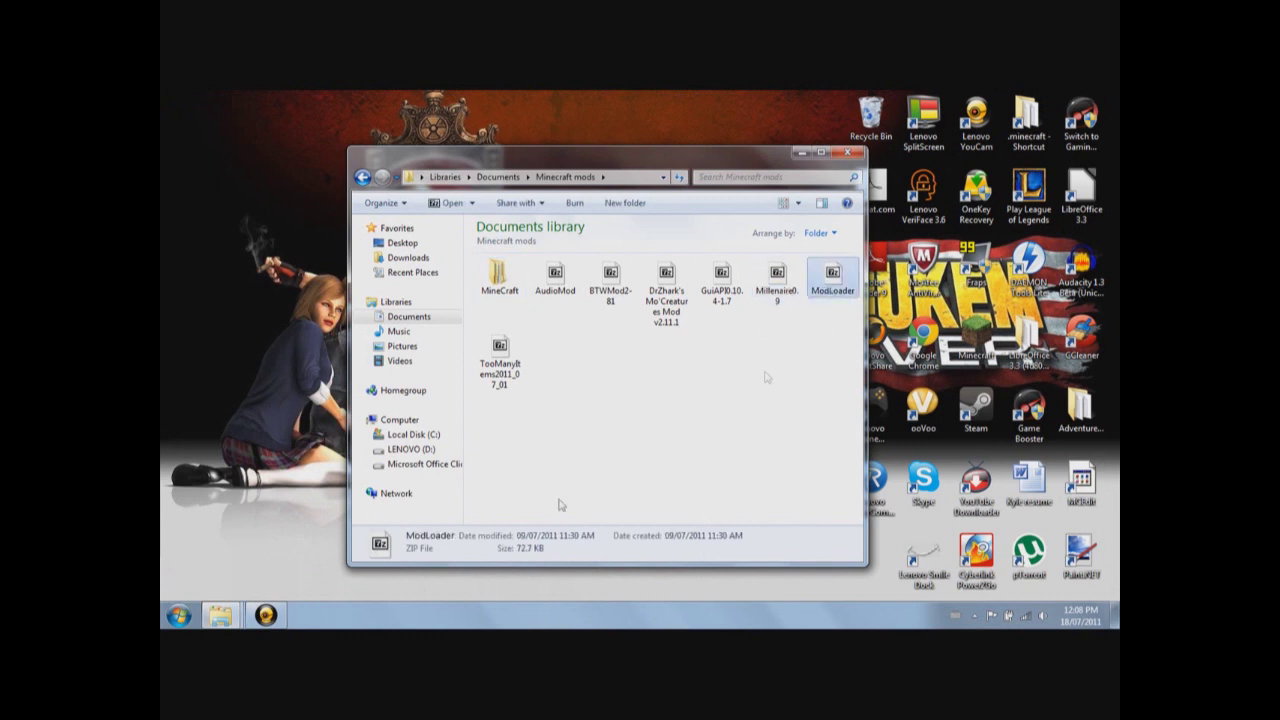
click(804, 152)
mouse_move(221, 615)
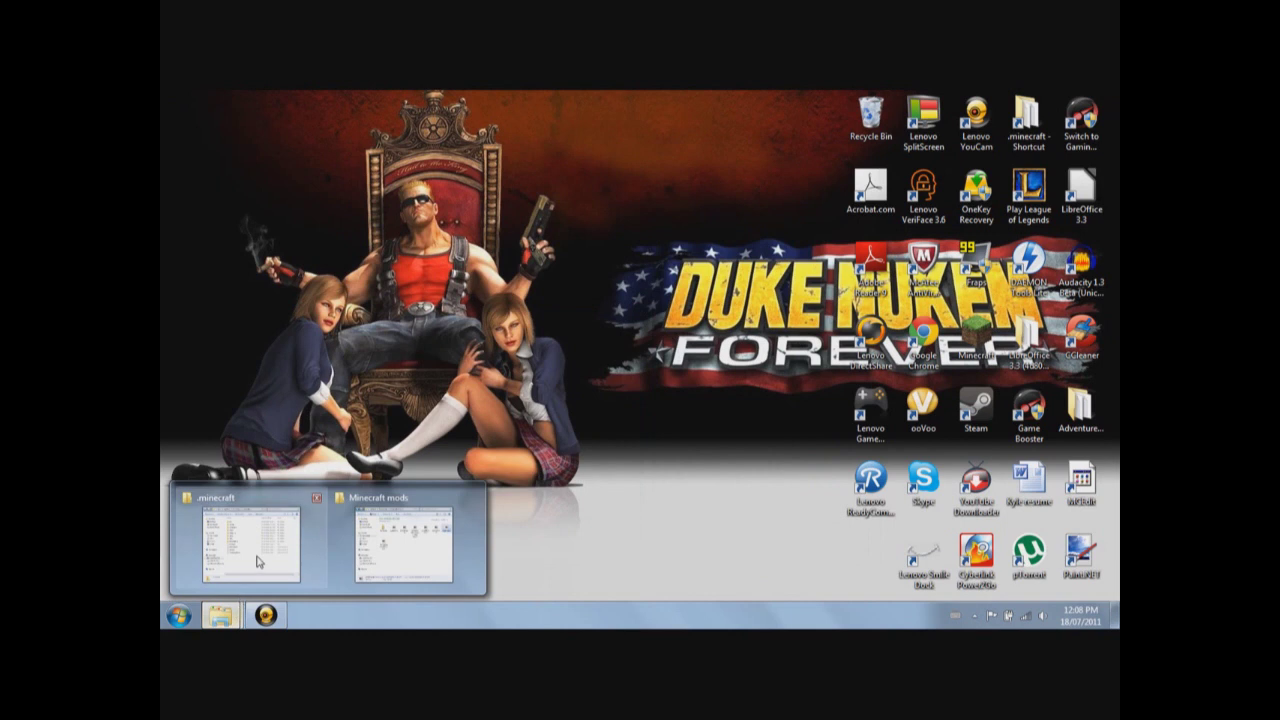
Open minecraft.jar from the .minecraft bin folder in 7-Zip
click(258, 563)
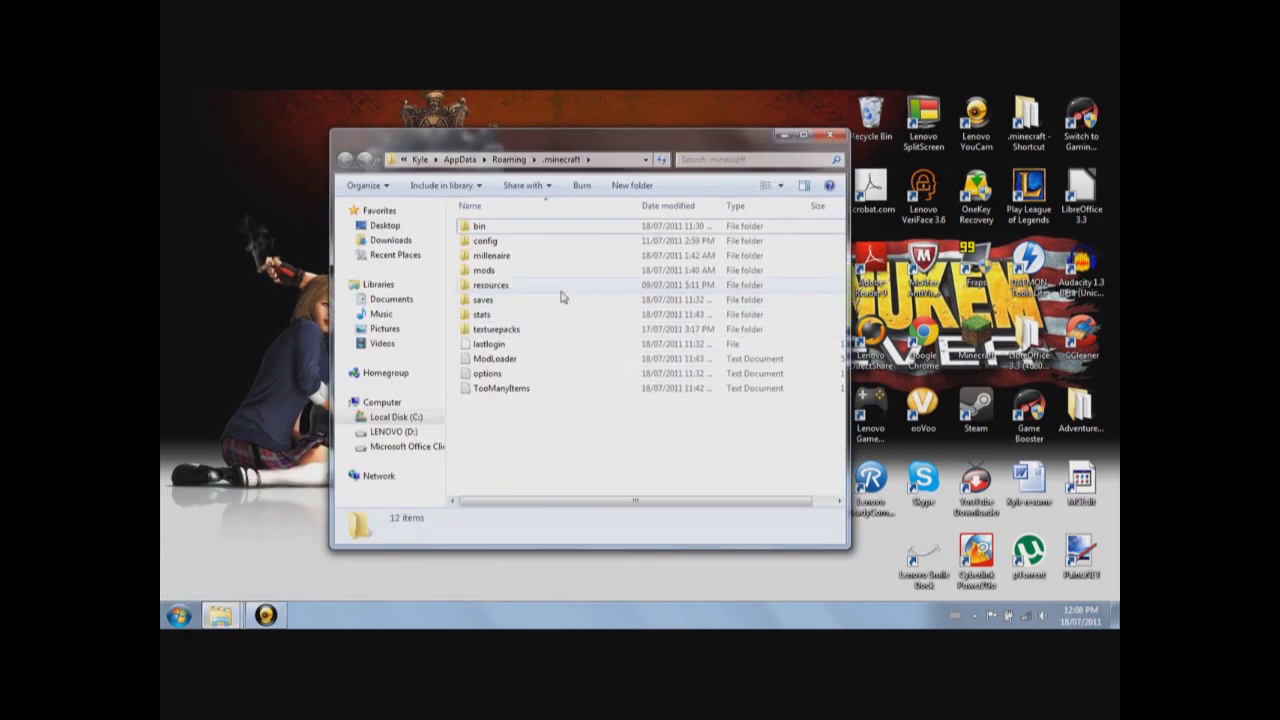
double_click(492, 227)
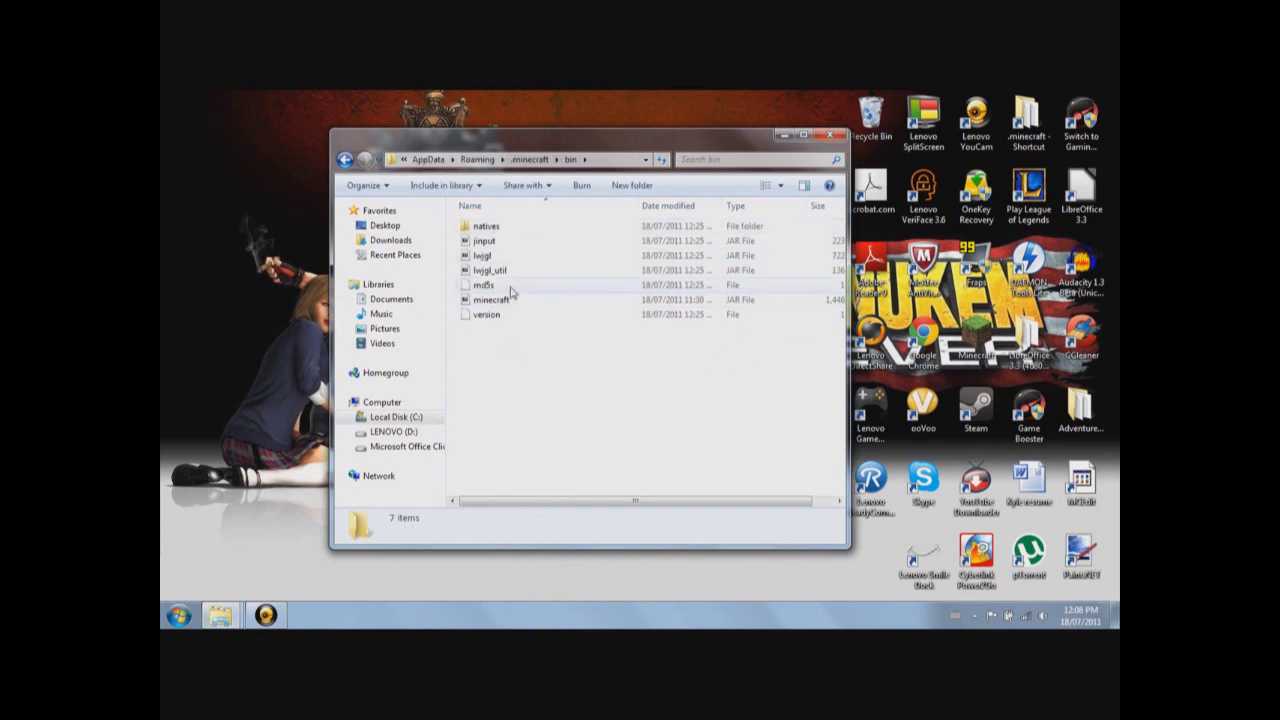
double_click(505, 299)
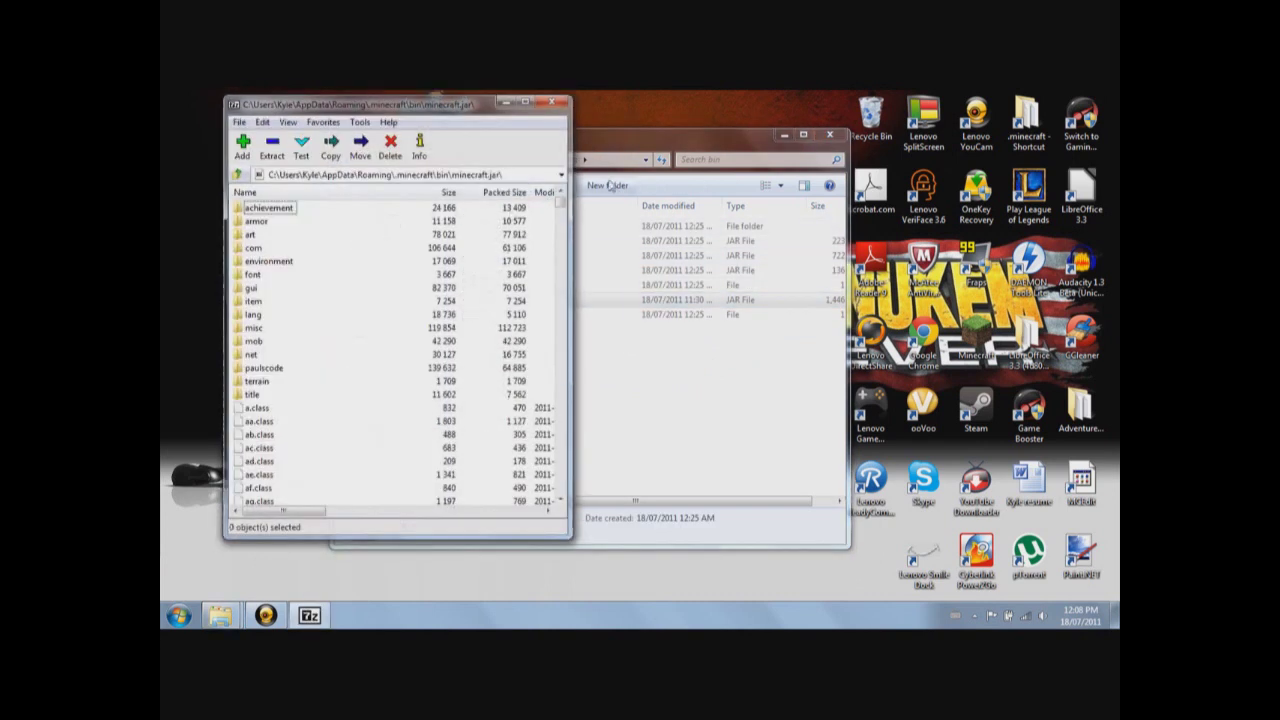
Open ModLoader.zip in 7-Zip and position its window beside minecraft.jar
click(222, 617)
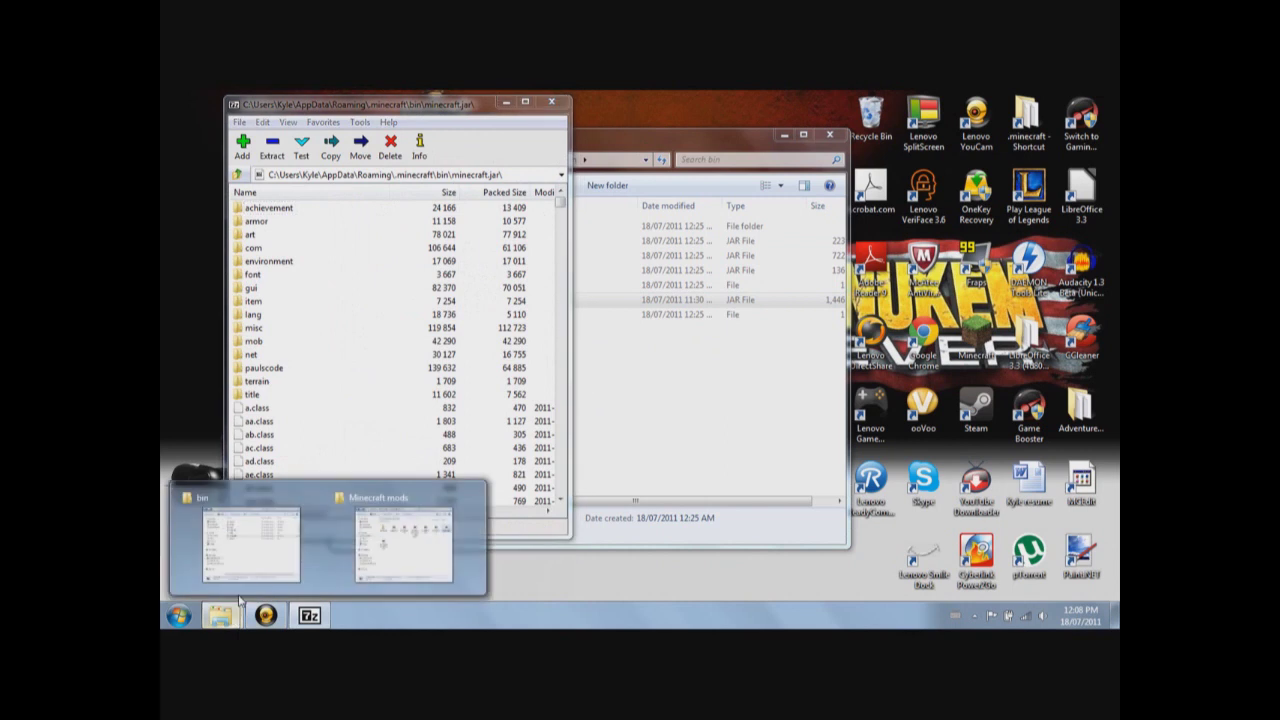
click(390, 540)
double_click(829, 293)
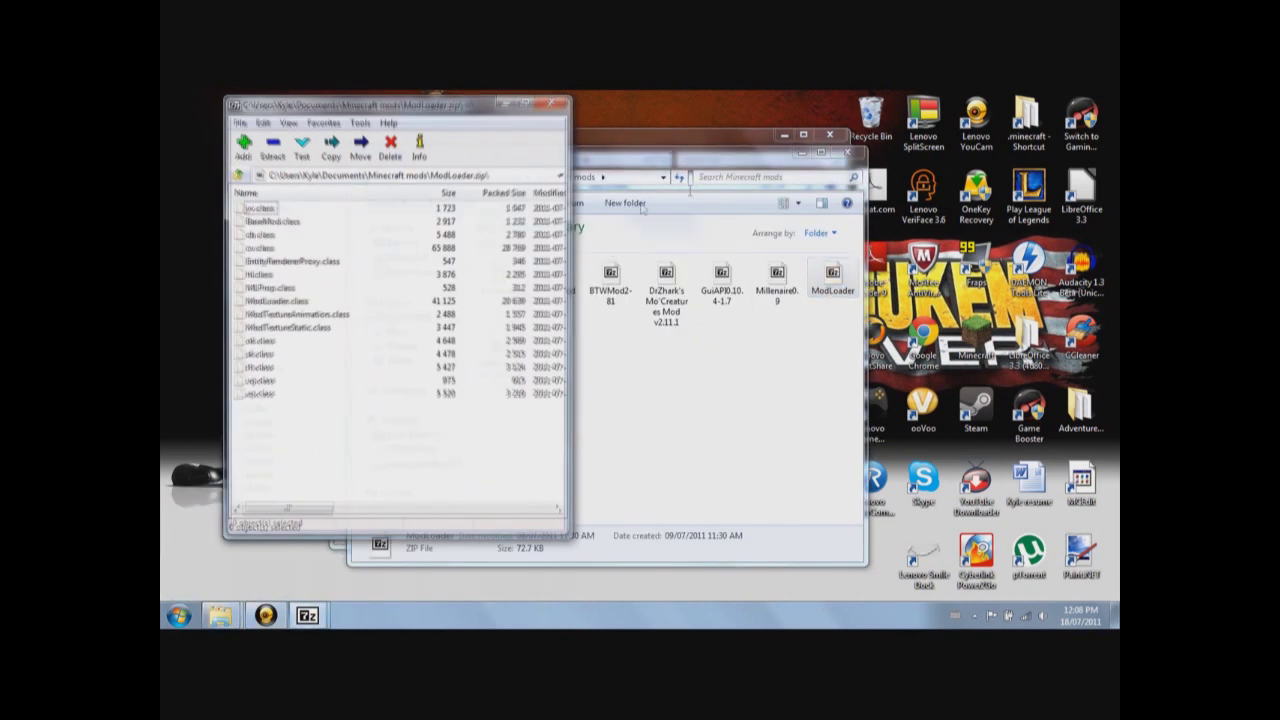
drag(393, 111, 742, 122)
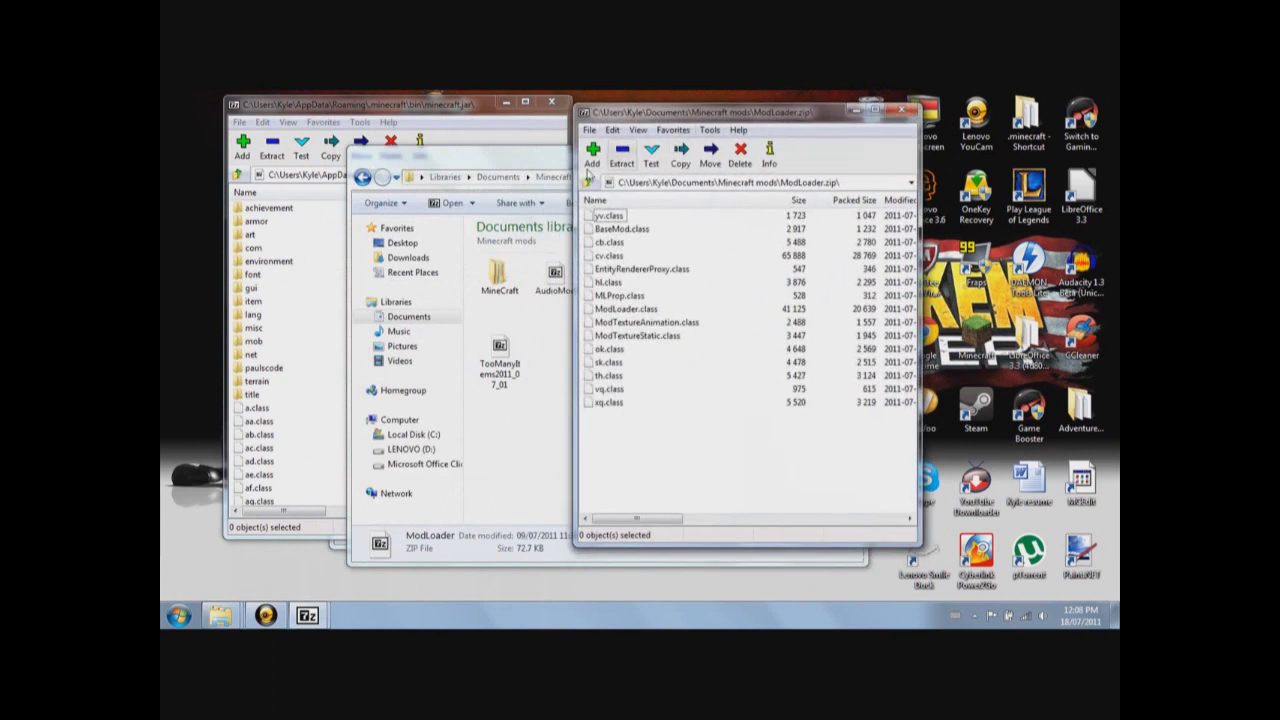
drag(450, 157, 720, 128)
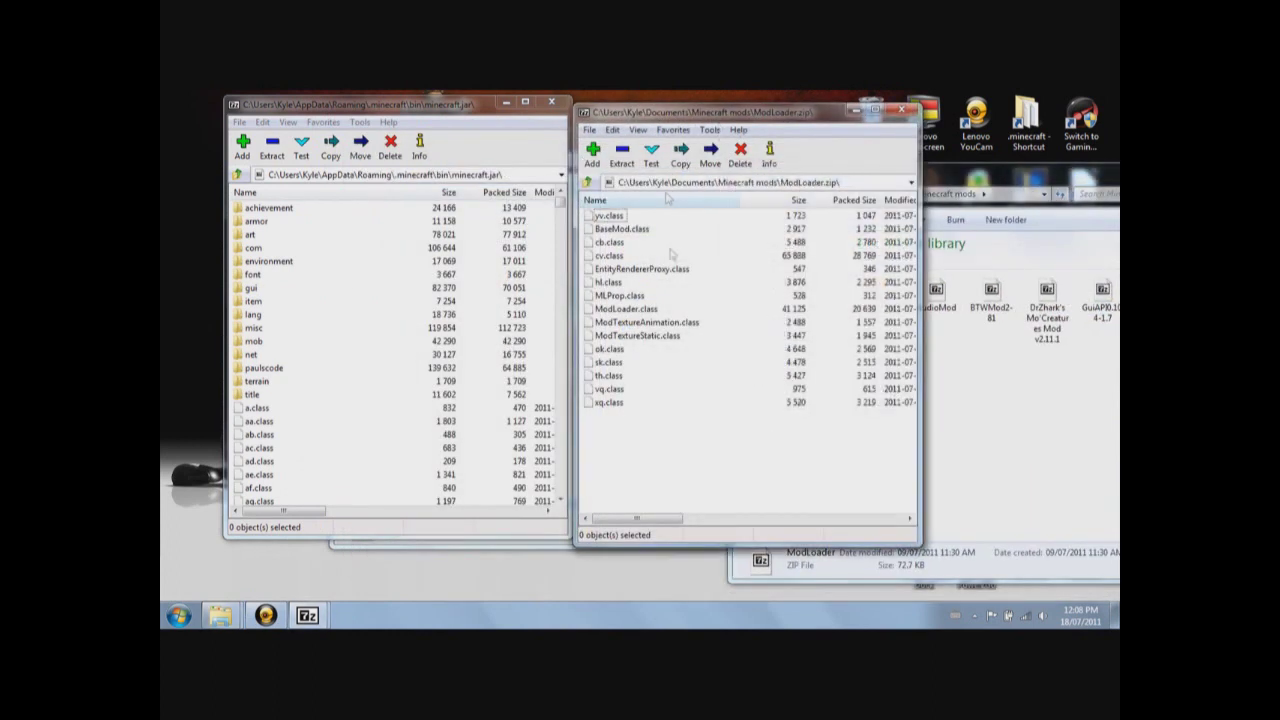
Copy all fifteen ModLoader class files into minecraft.jar
mouse_move(705, 477)
mouse_down()
mouse_move(586, 201)
mouse_move(374, 462)
mouse_up()
click(648, 401)
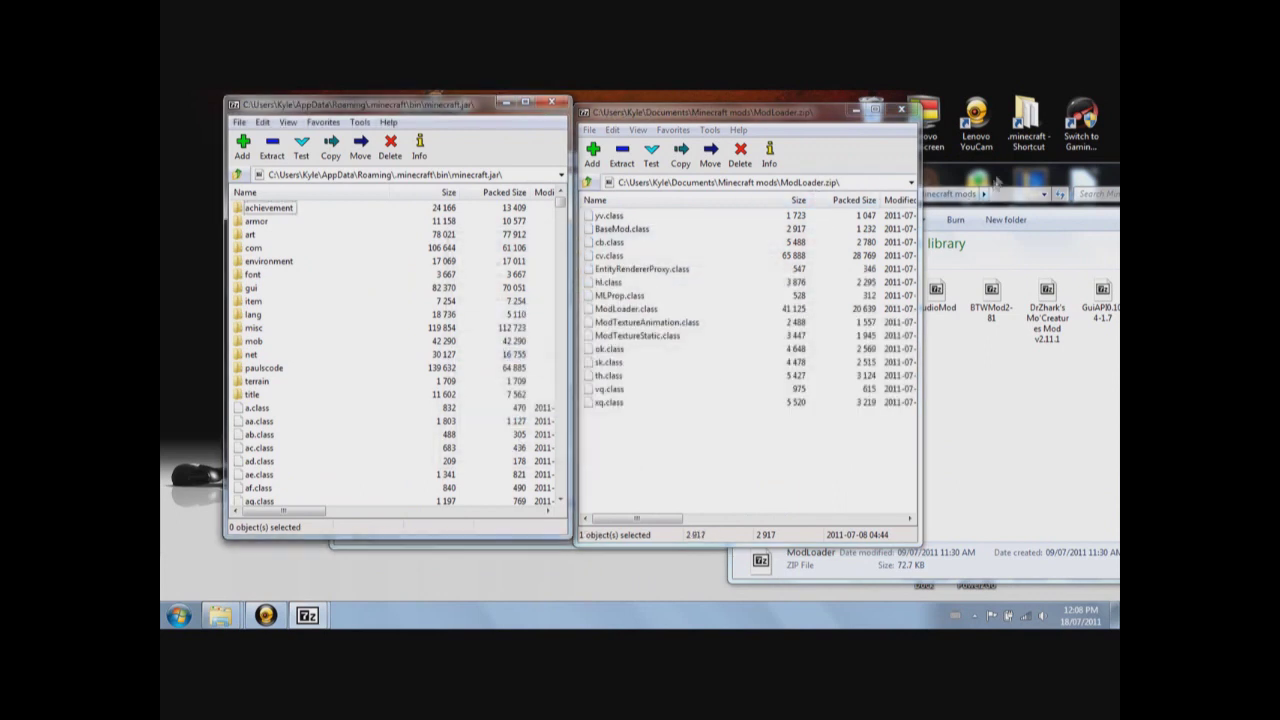
drag(995, 180, 802, 172)
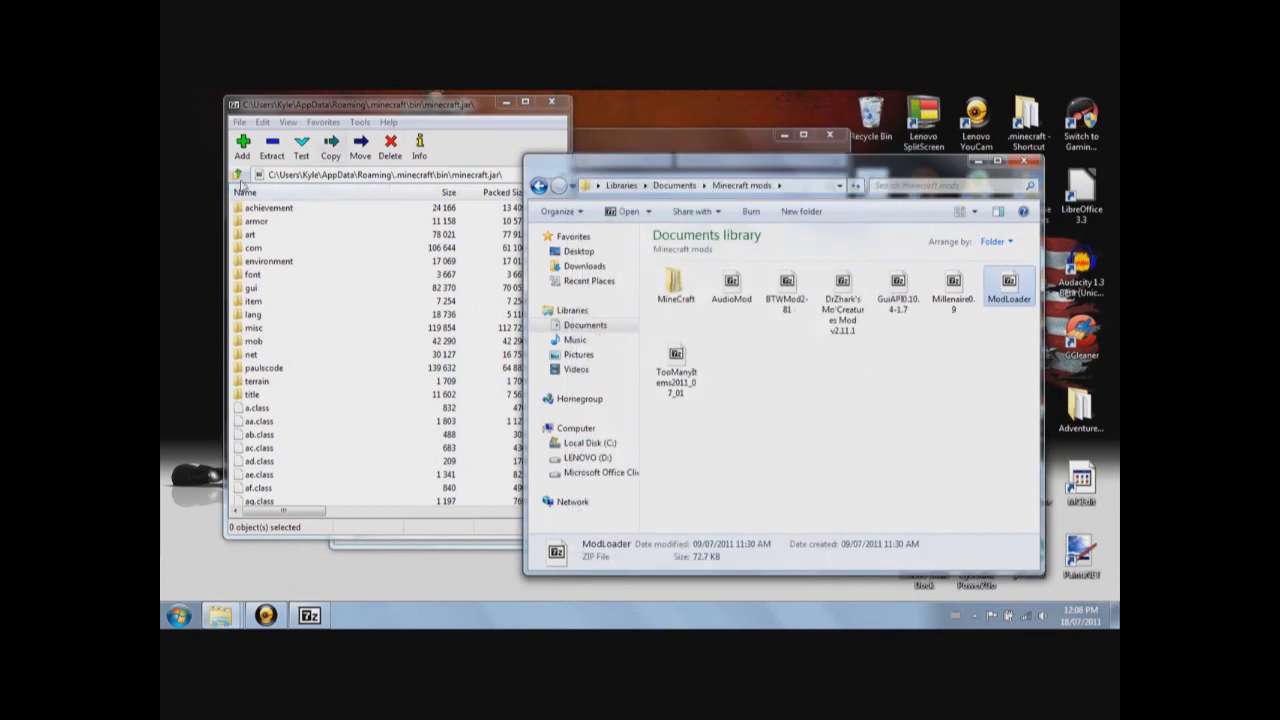
Navigate 7-Zip up to .minecraft and open Millenaire0.9.zip
click(237, 175)
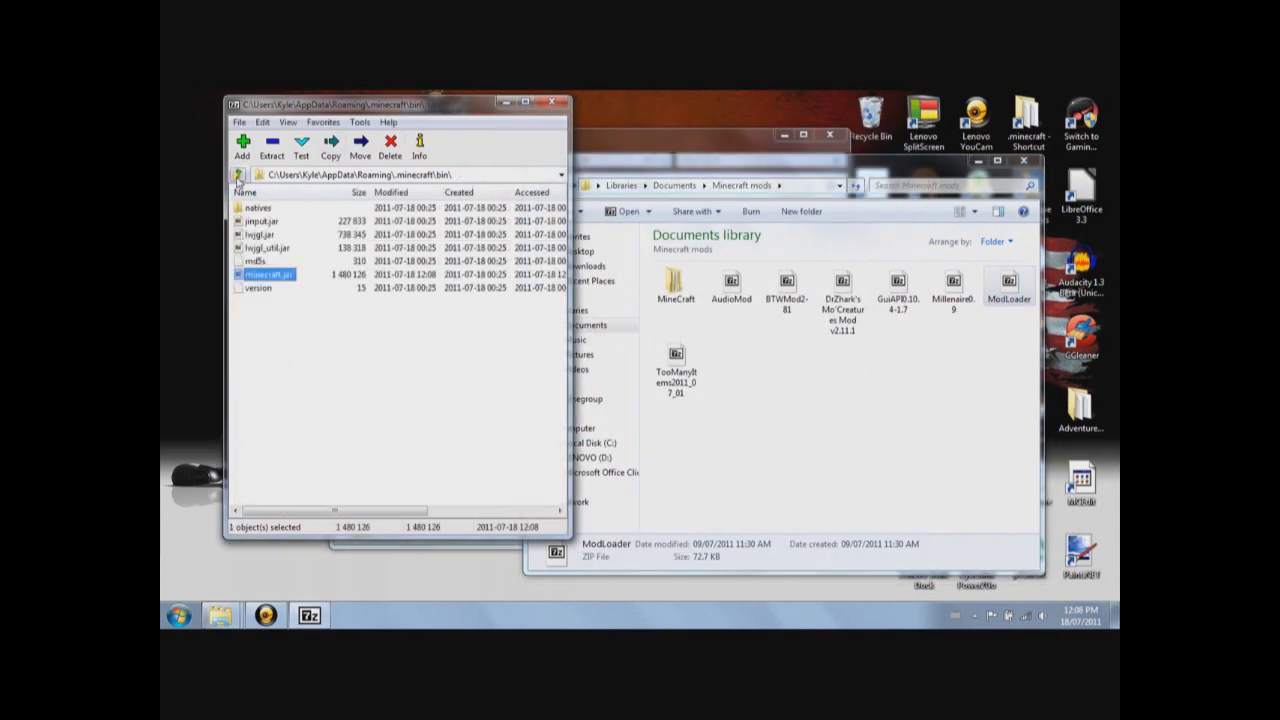
click(352, 404)
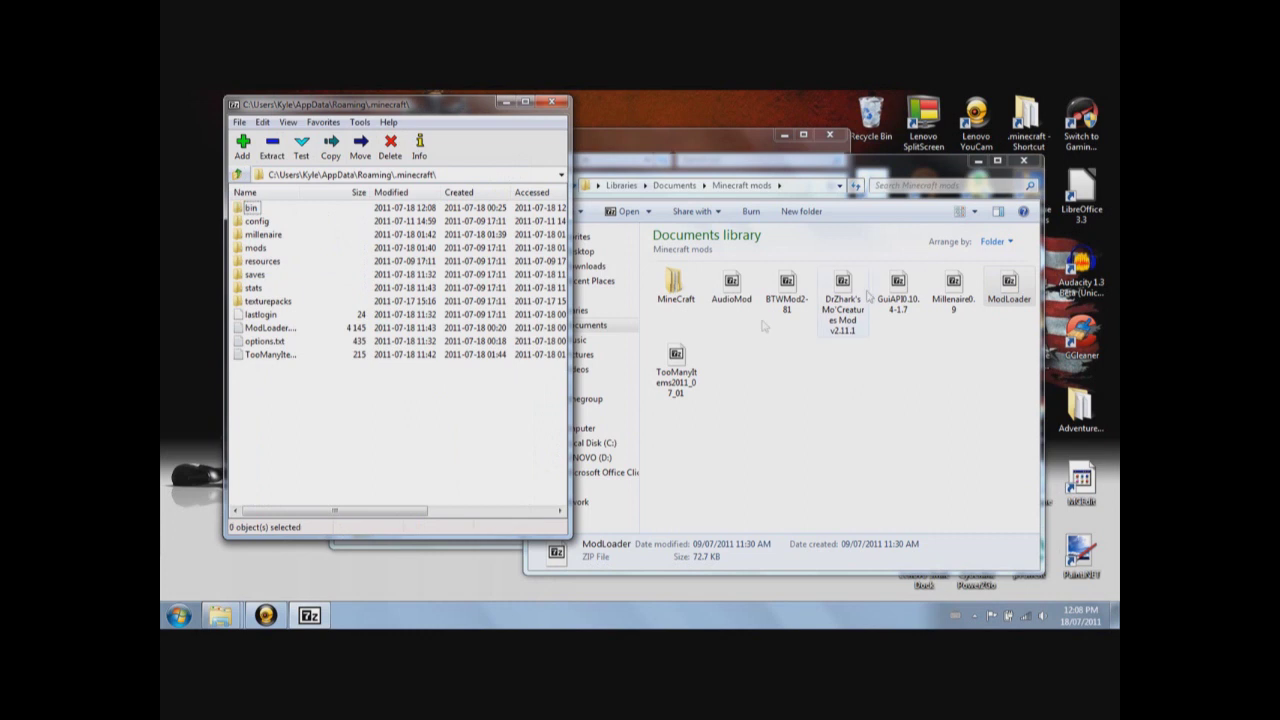
double_click(950, 290)
click(978, 160)
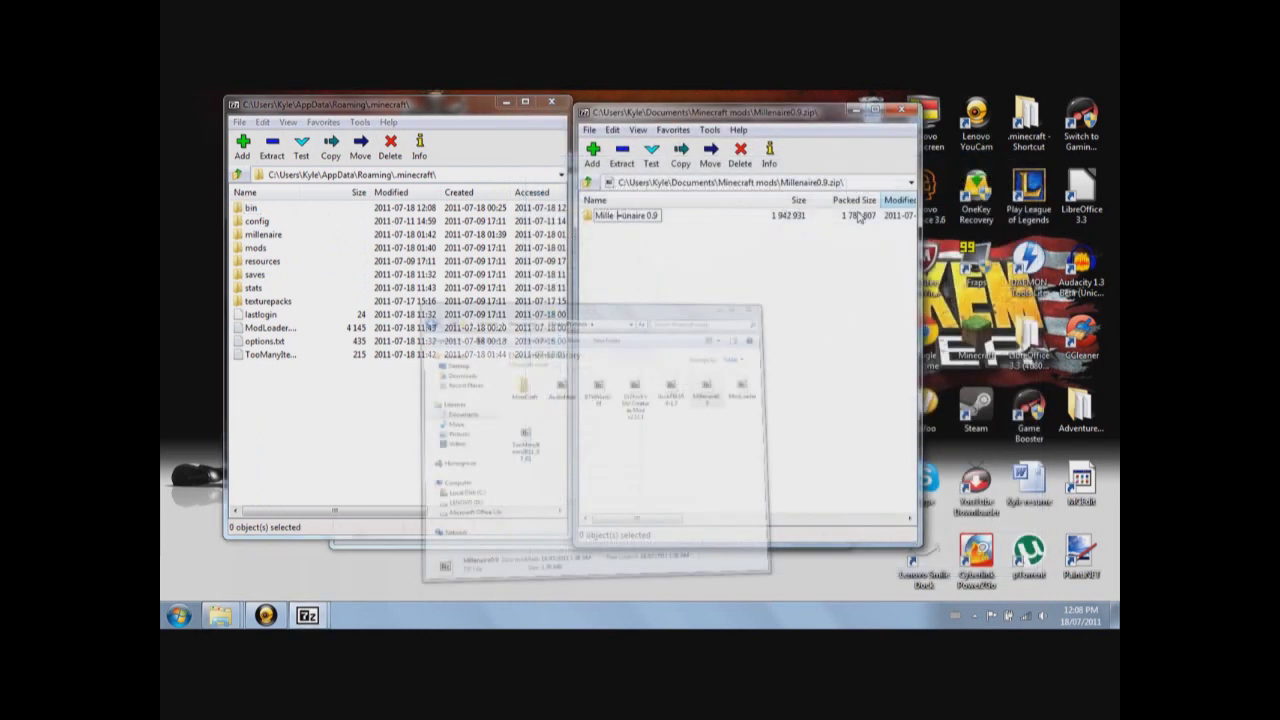
Browse the archive's 'Put in minecraft folder' contents, then return to its main folder
double_click(632, 218)
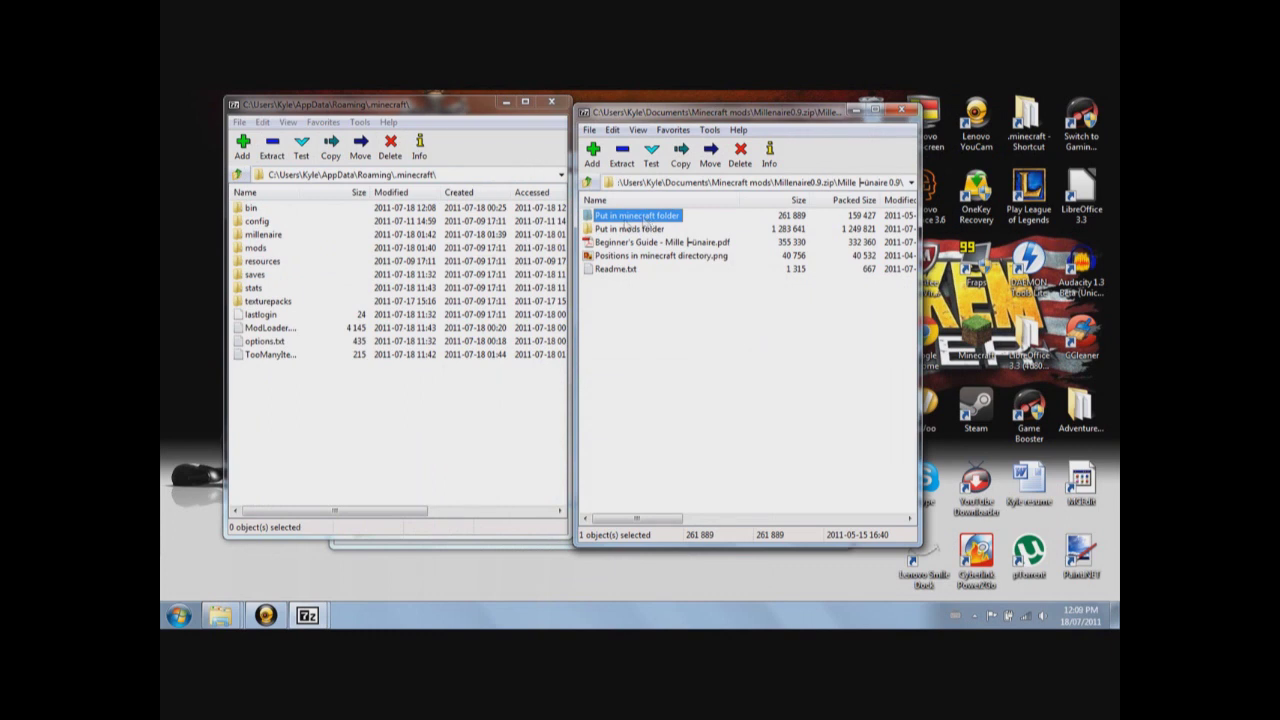
double_click(636, 218)
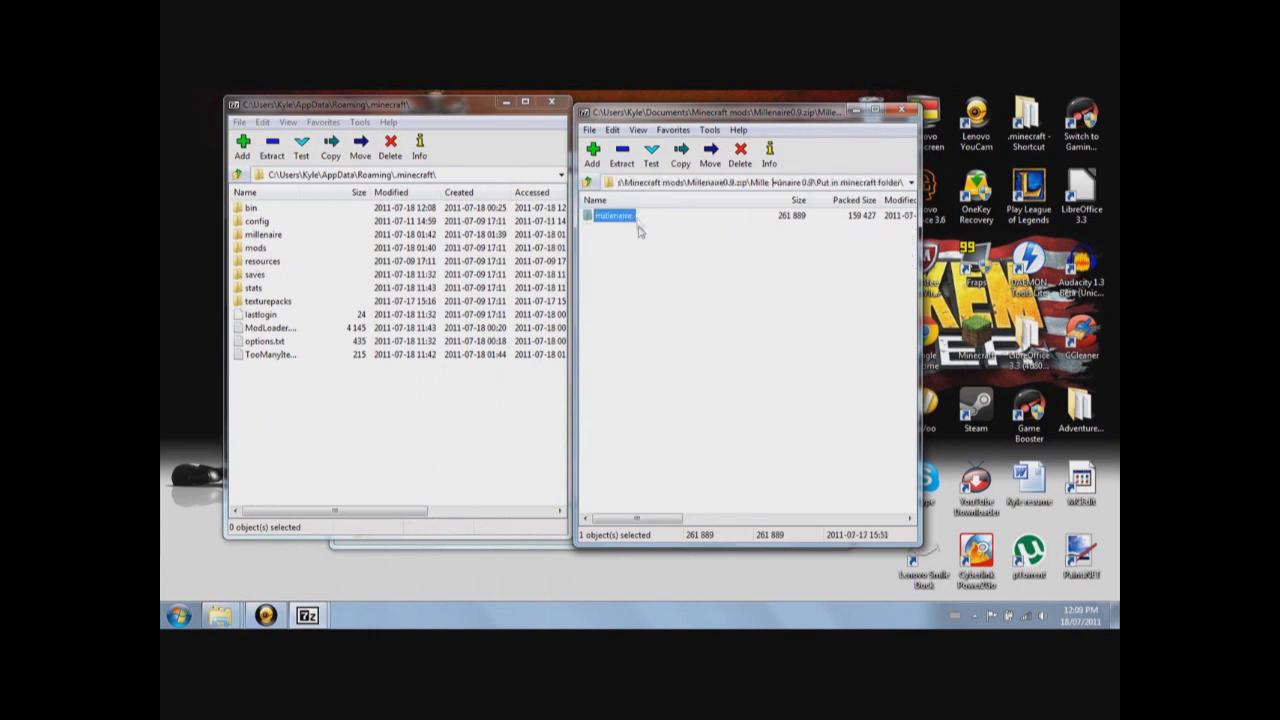
click(262, 235)
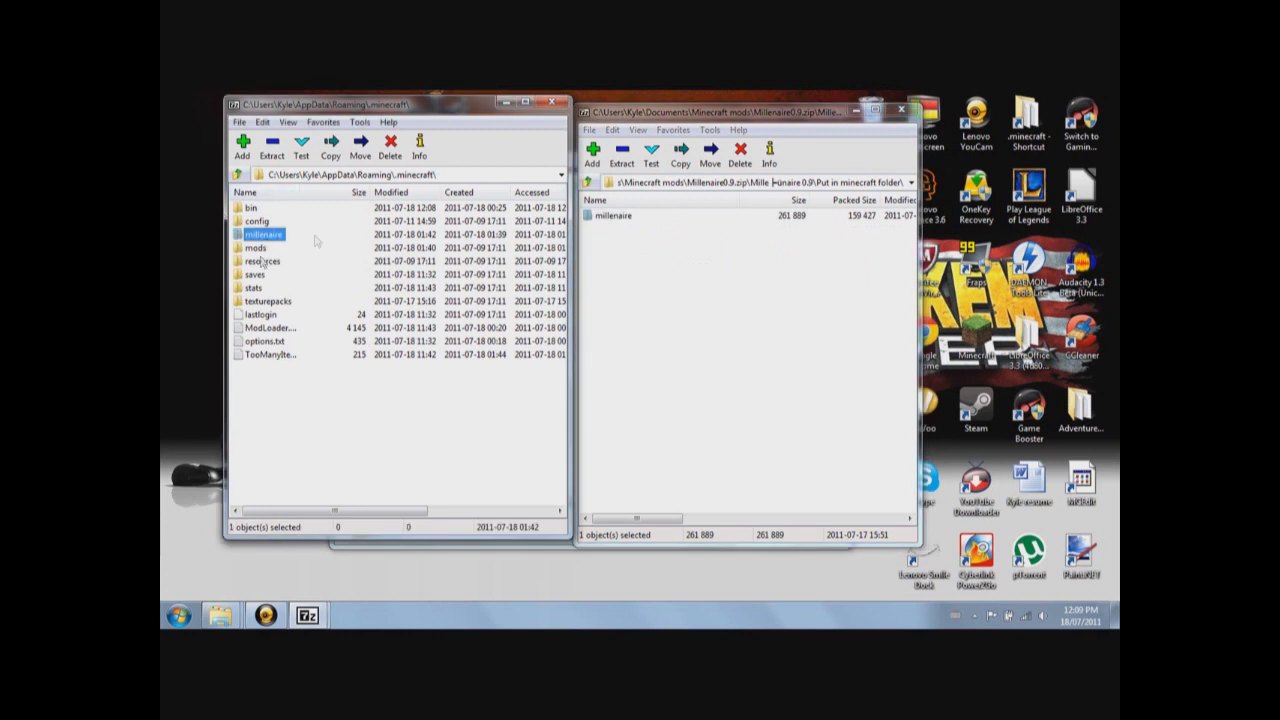
click(591, 182)
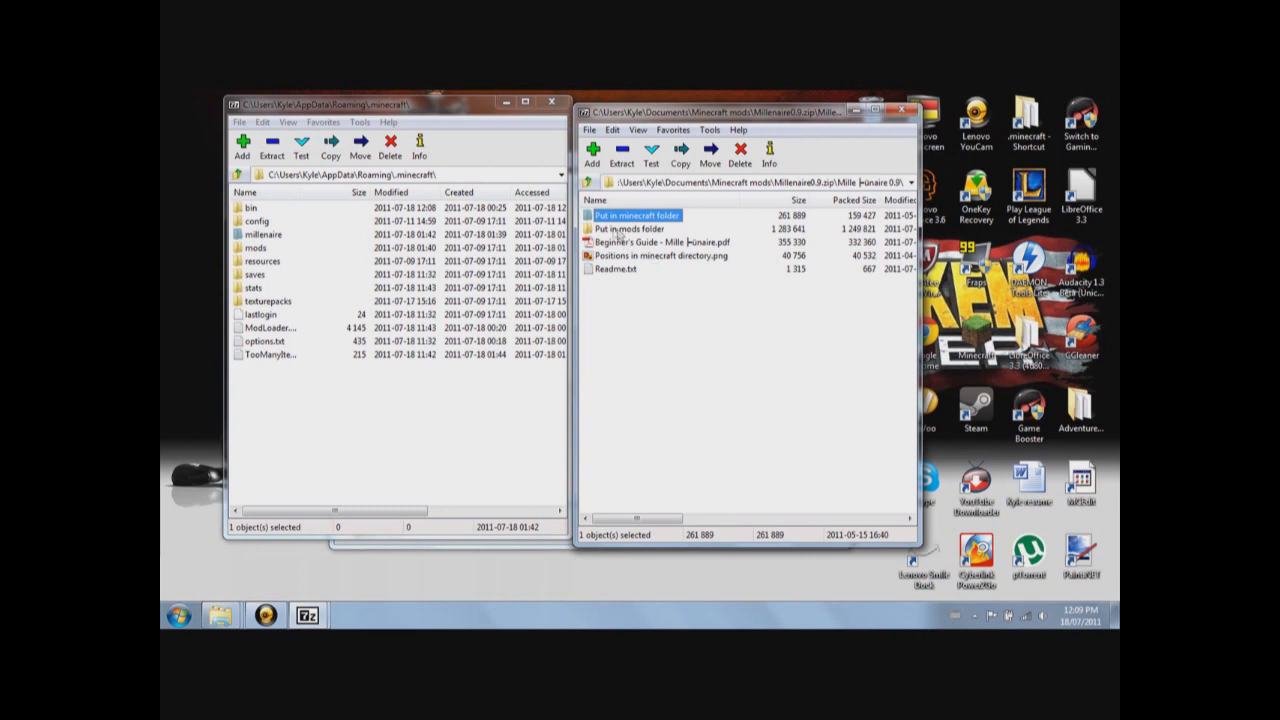
double_click(625, 229)
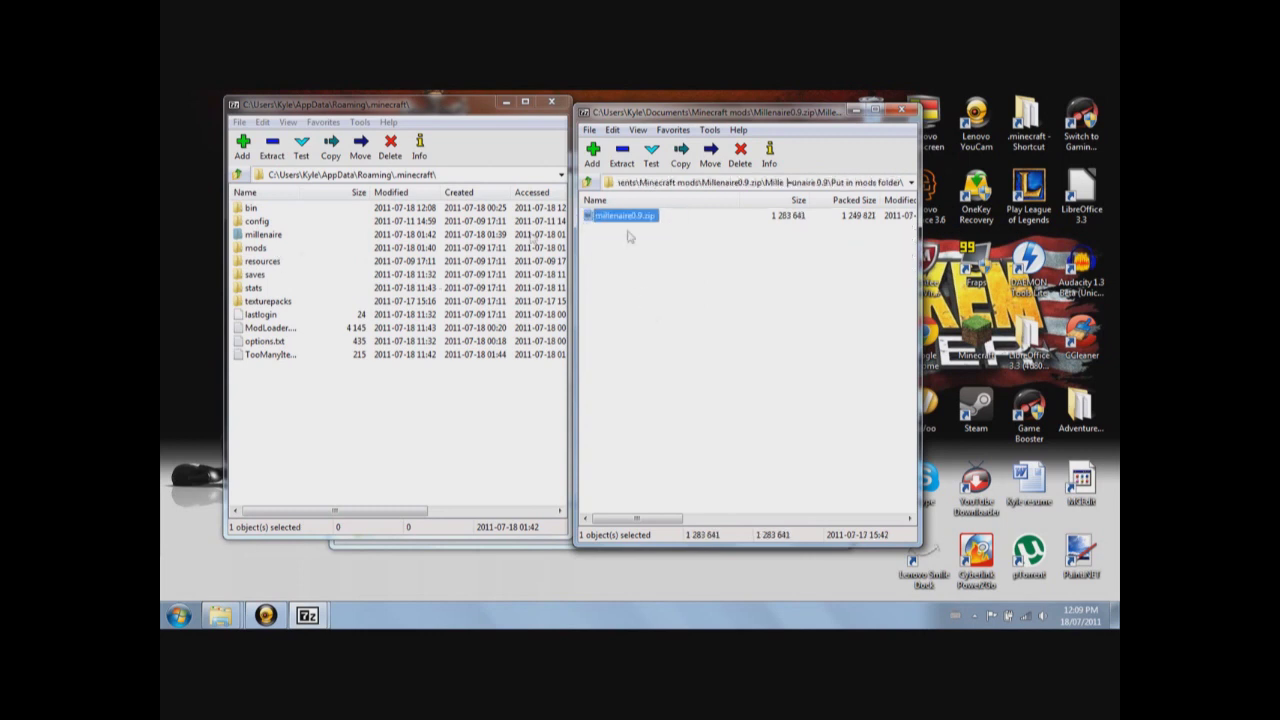
key(BackSpace)
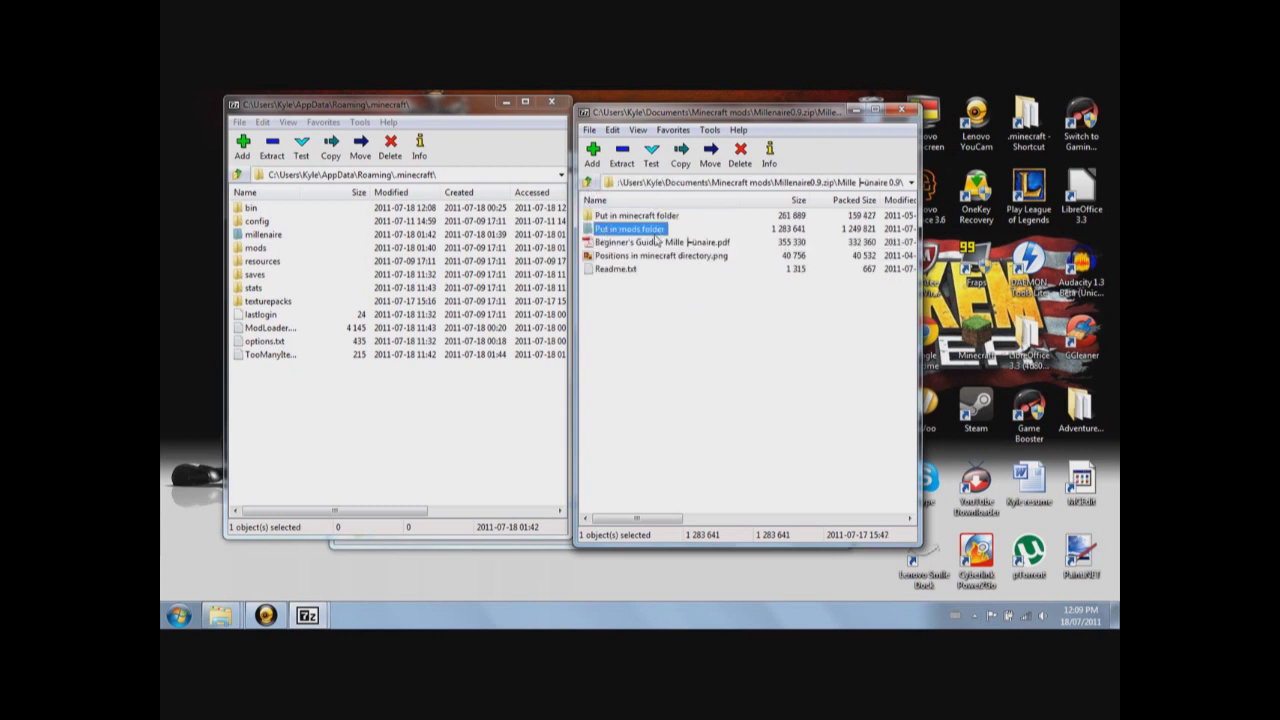
double_click(606, 232)
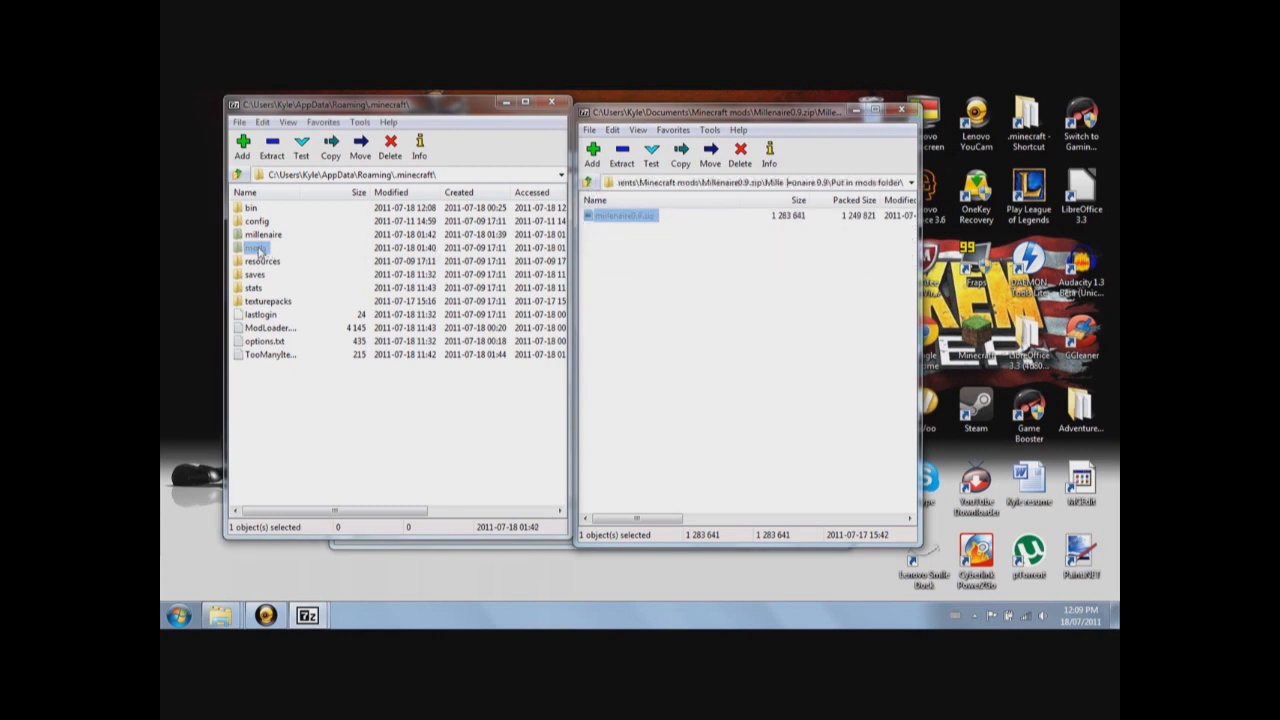
double_click(260, 248)
click(504, 262)
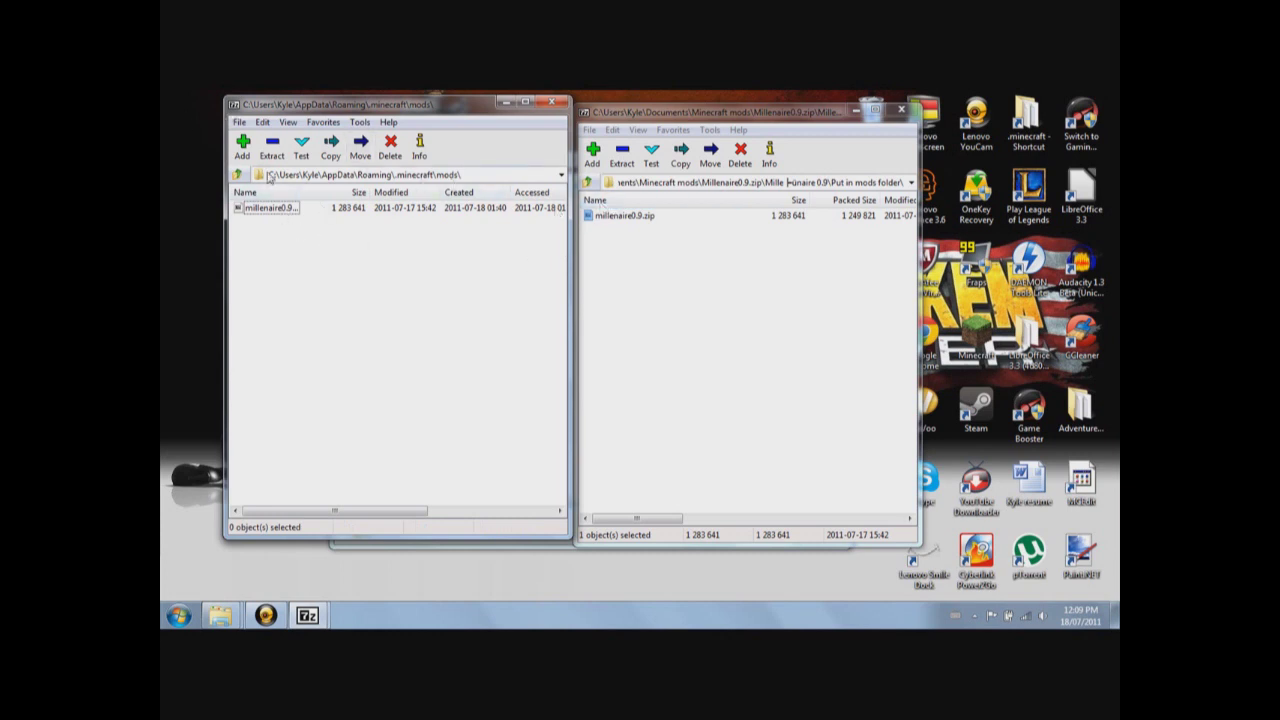
click(237, 175)
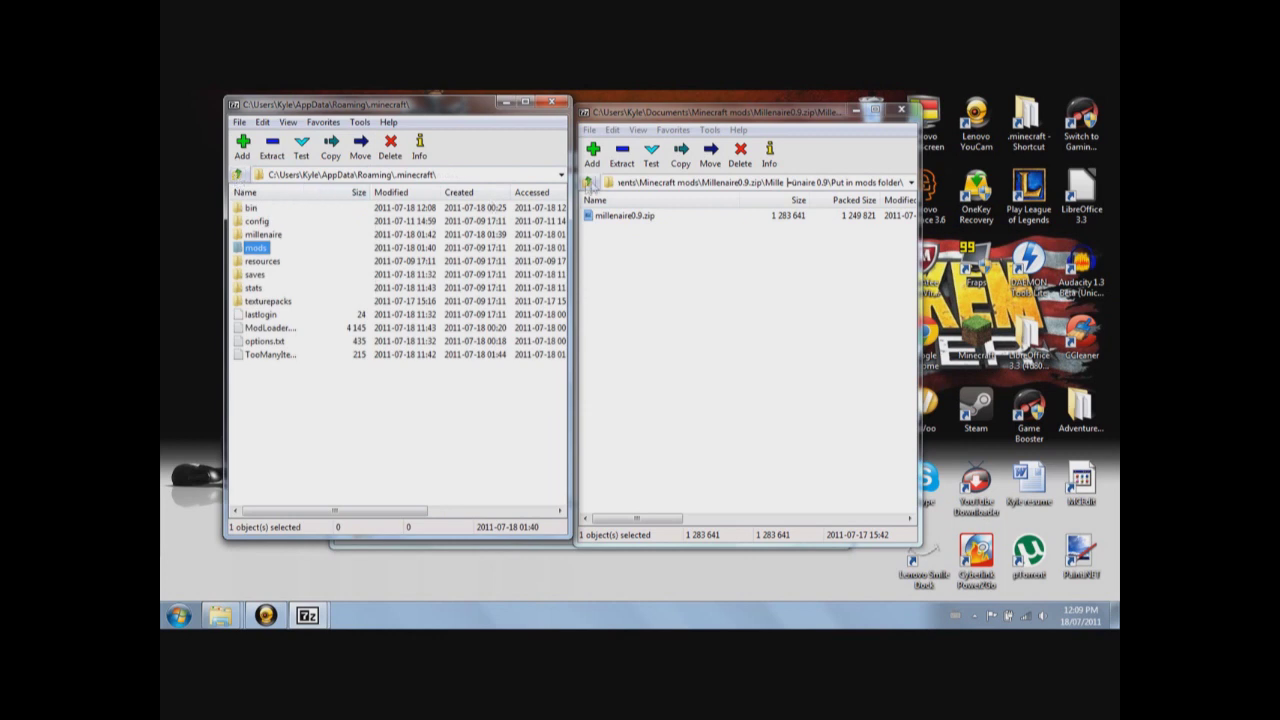
click(587, 182)
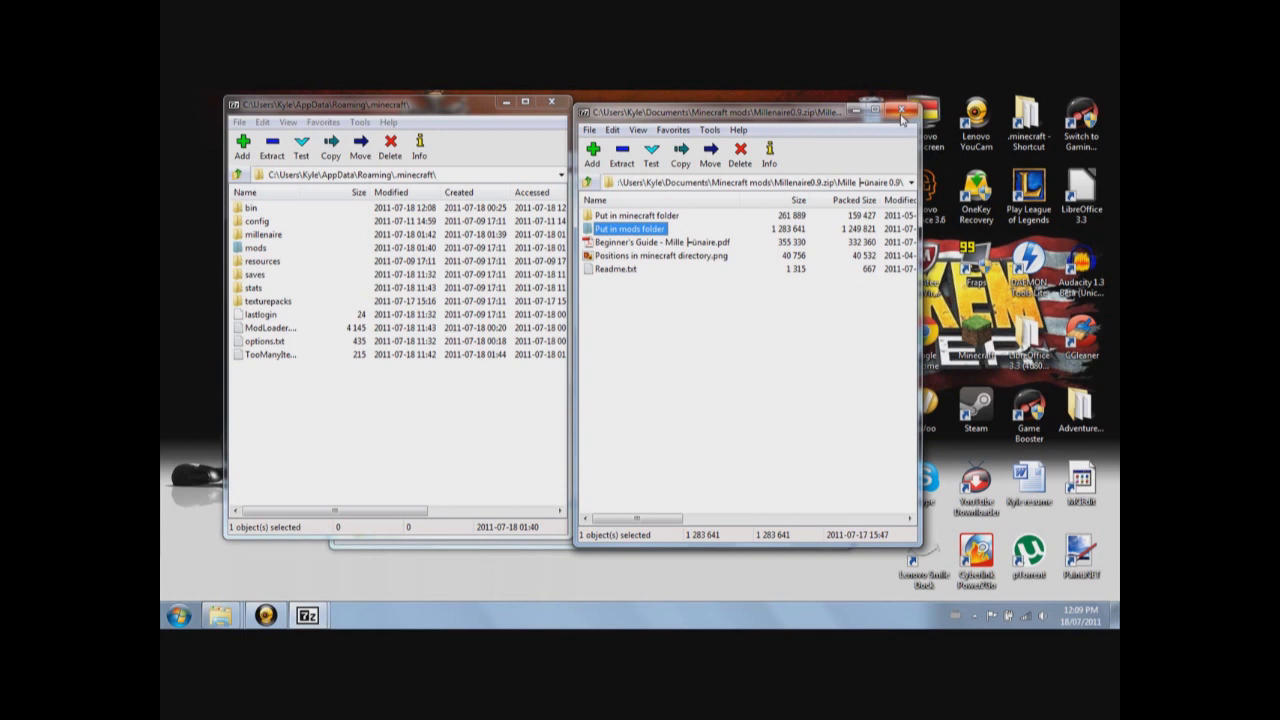
Close the Millenaire archive, .minecraft and bin windows, then bring up the recorder controls
click(902, 112)
click(551, 101)
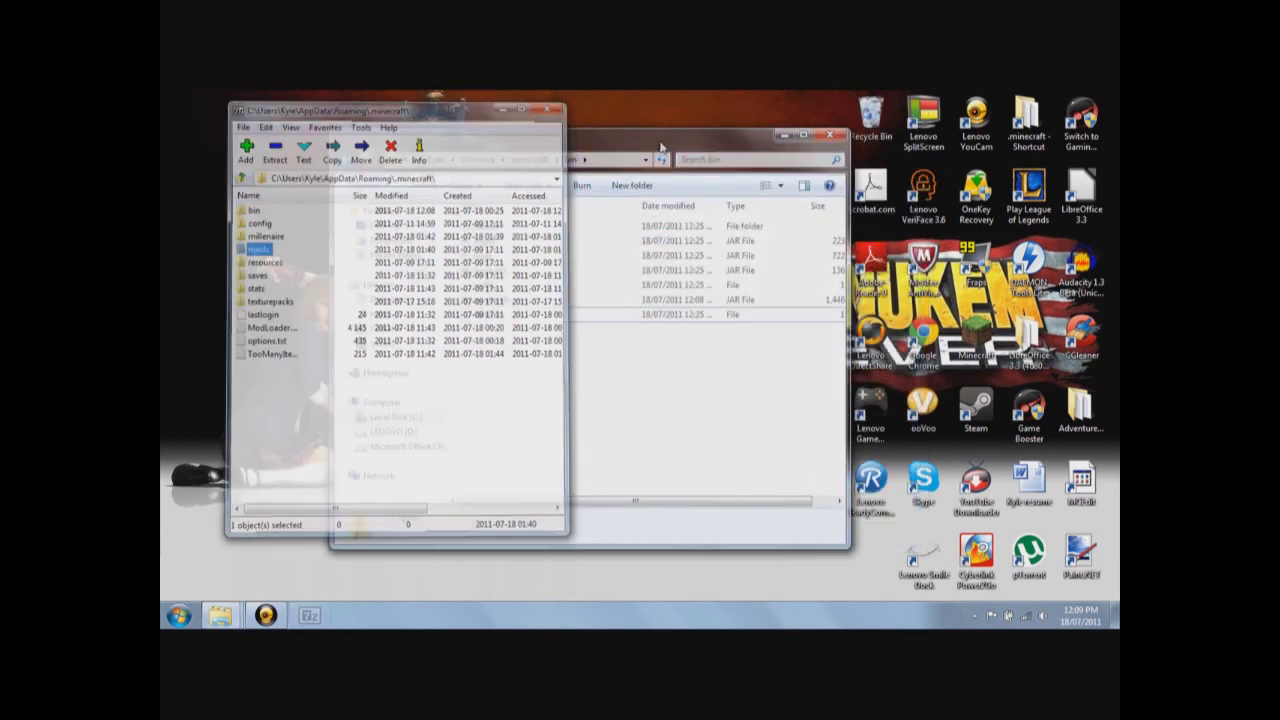
click(829, 137)
click(276, 619)
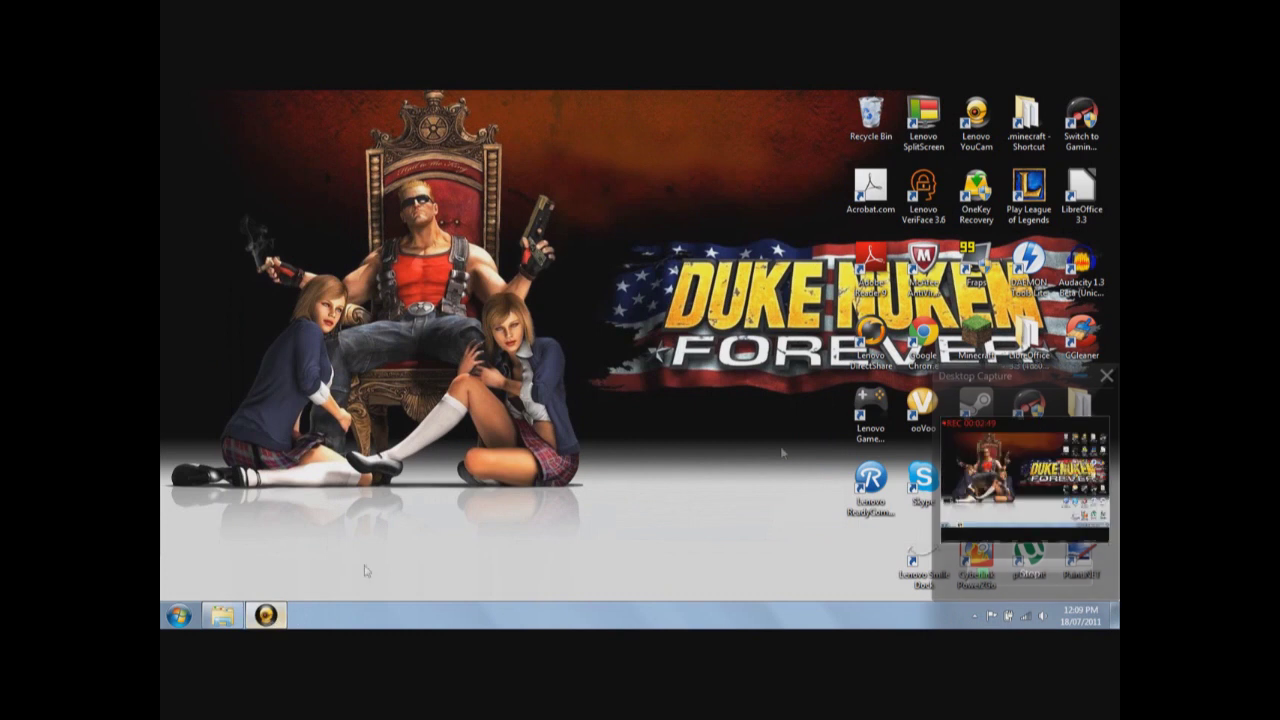